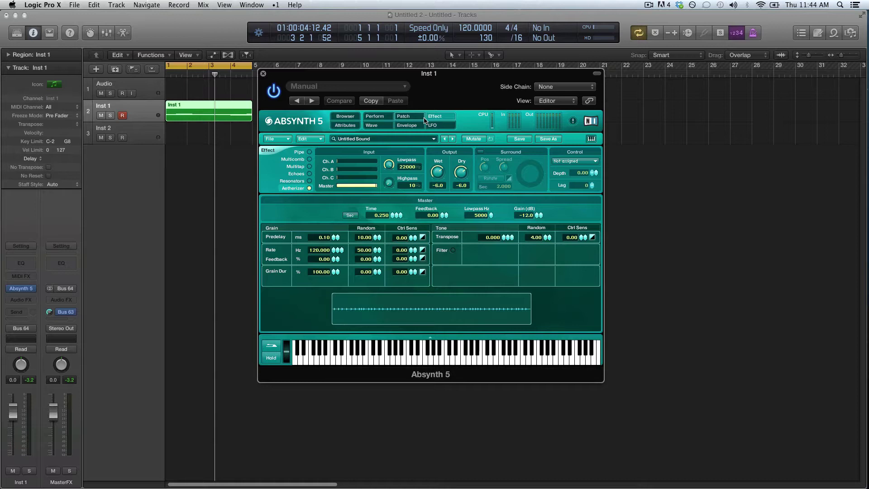
# - Close the synth window, change the project tempo to 90 and record-arm the Inst 2 track
pyautogui.click(264, 74)
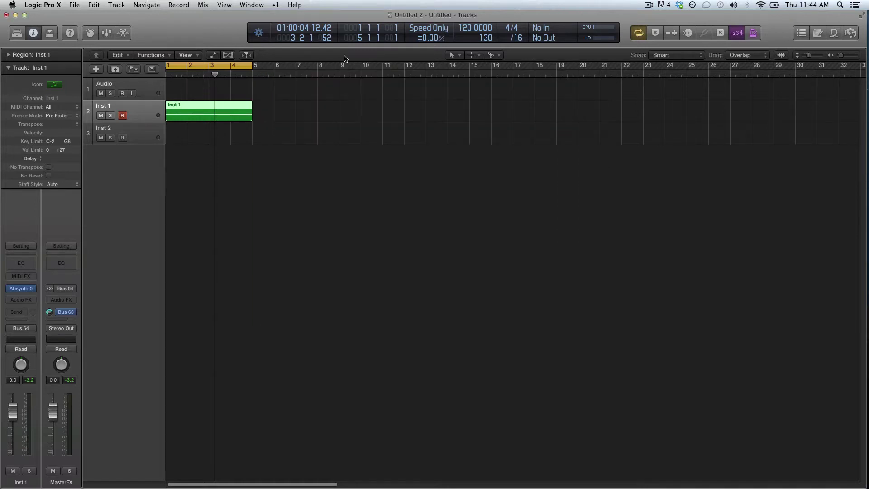
pyautogui.doubleClick(468, 29)
pyautogui.write('90')
pyautogui.press('Return')
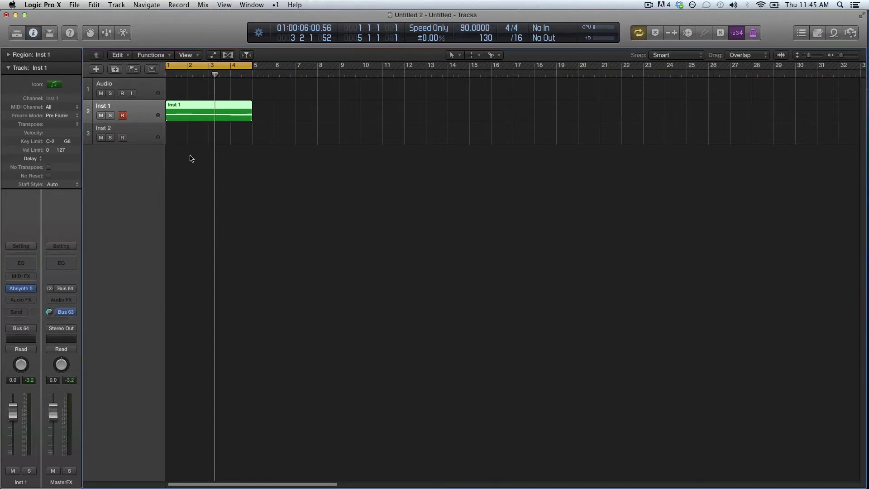
pyautogui.click(154, 132)
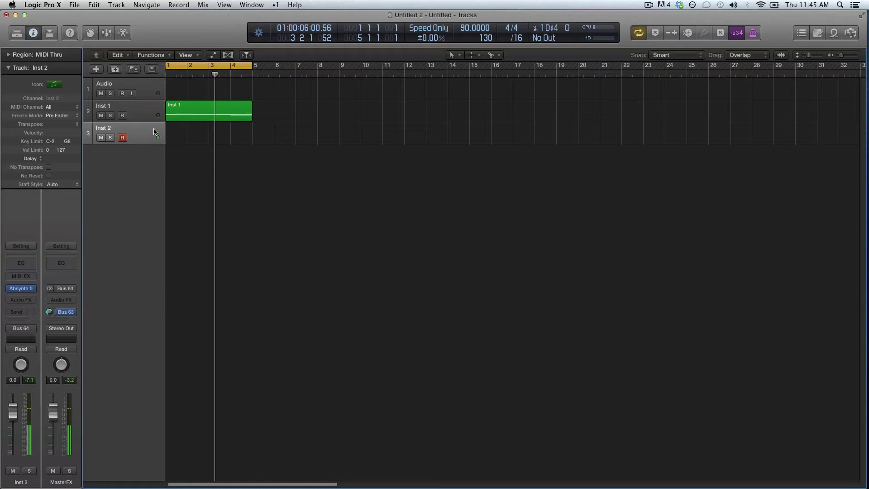
# - Show the Inst 1 melody region's notes across bars 1–4 in the Piano Roll
pyautogui.click(179, 120)
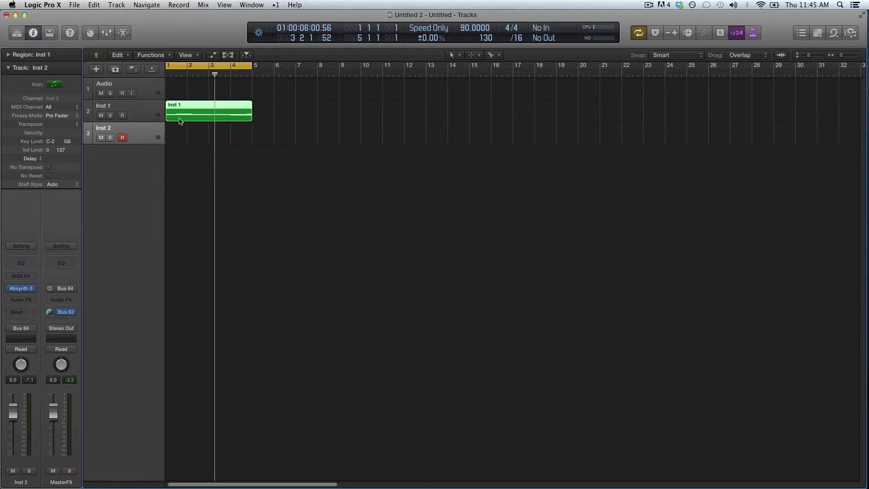
pyautogui.press('super+4')
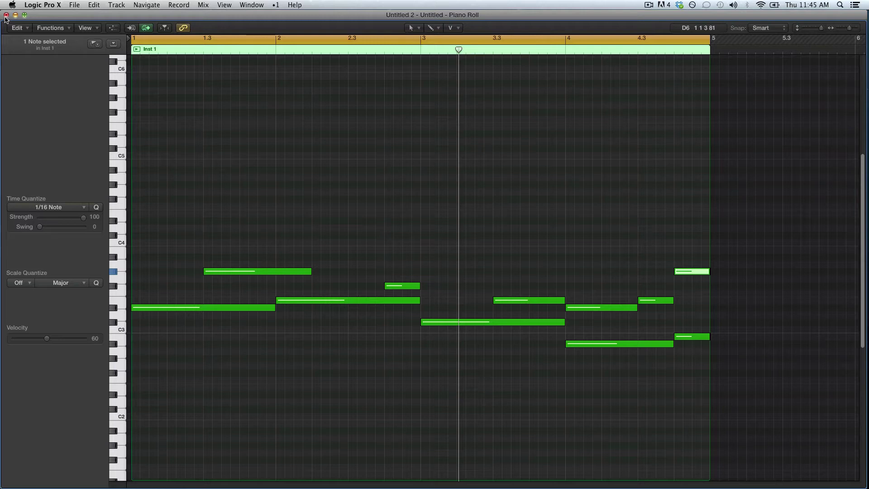
# - Close the Piano Roll, select Inst 1 and reopen its Absynth 5 instrument on the Patch page
pyautogui.click(6, 17)
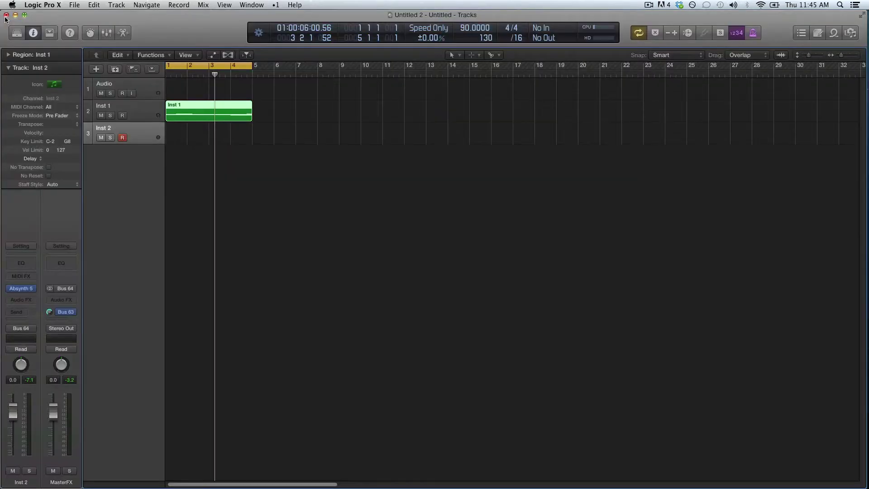
pyautogui.click(135, 118)
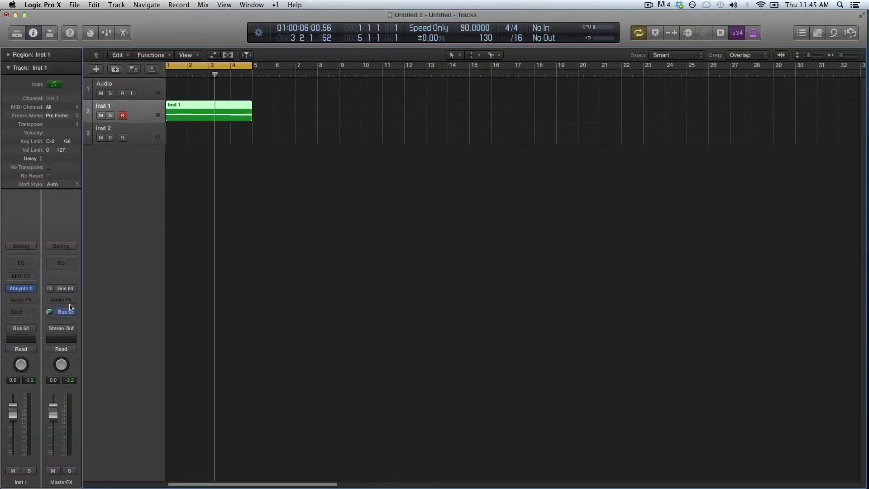
pyautogui.click(25, 291)
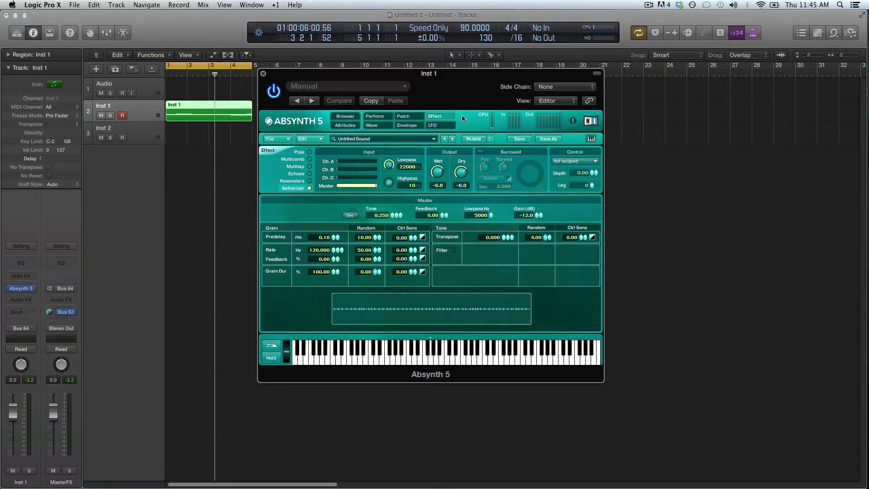
pyautogui.moveTo(447, 86); pyautogui.dragTo(429, 85)
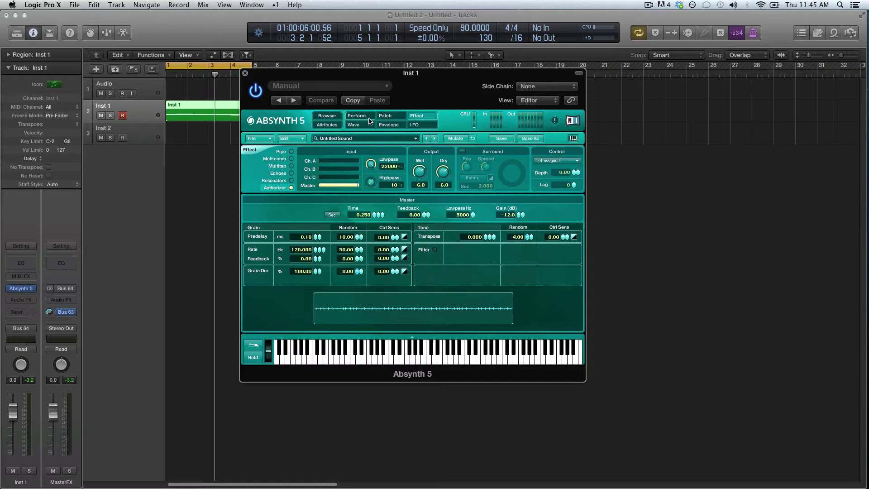
pyautogui.click(368, 116)
pyautogui.click(366, 126)
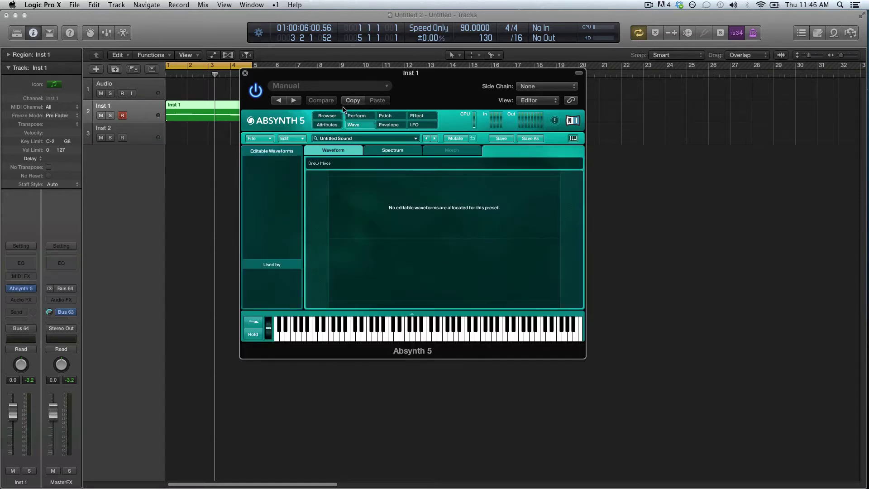
pyautogui.click(385, 116)
# - Review Osc A's modulation and unison settings, then return to its main oscillator settings
pyautogui.moveTo(398, 79); pyautogui.dragTo(381, 78)
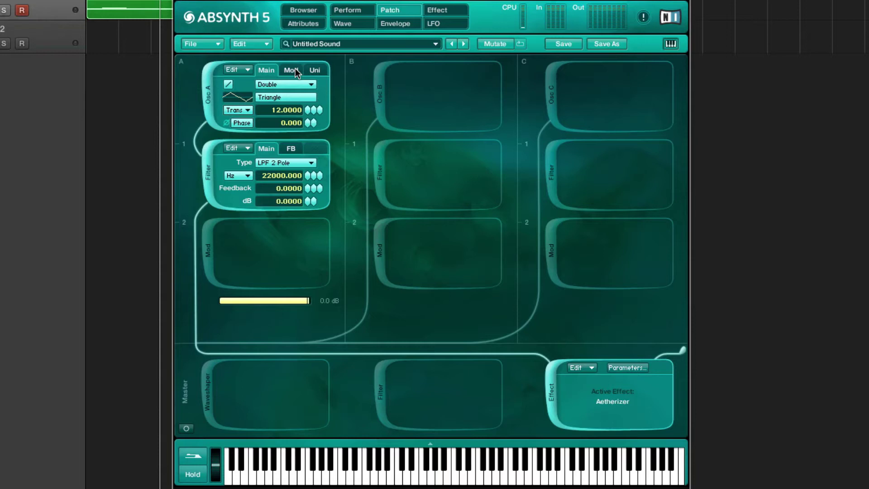
pyautogui.click(292, 71)
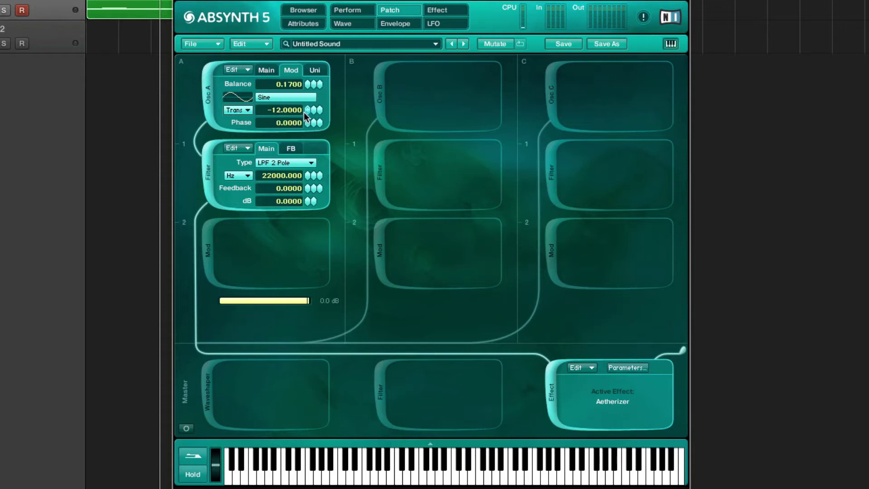
pyautogui.click(316, 71)
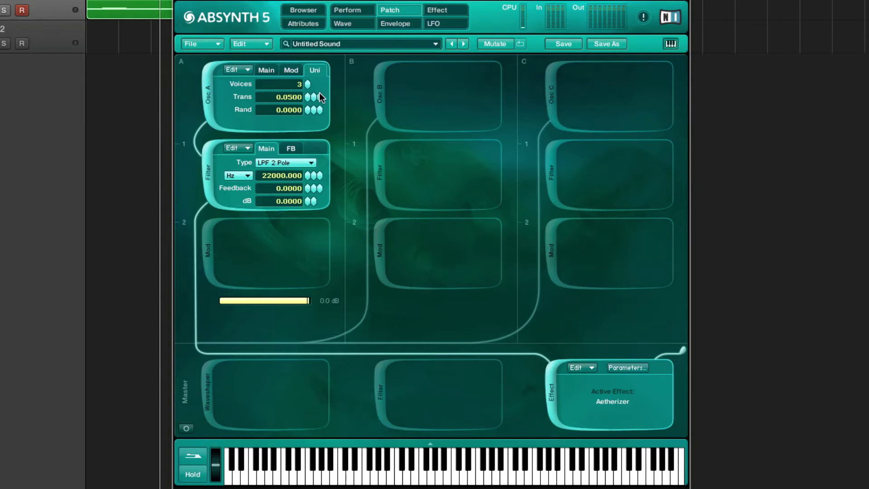
pyautogui.click(291, 70)
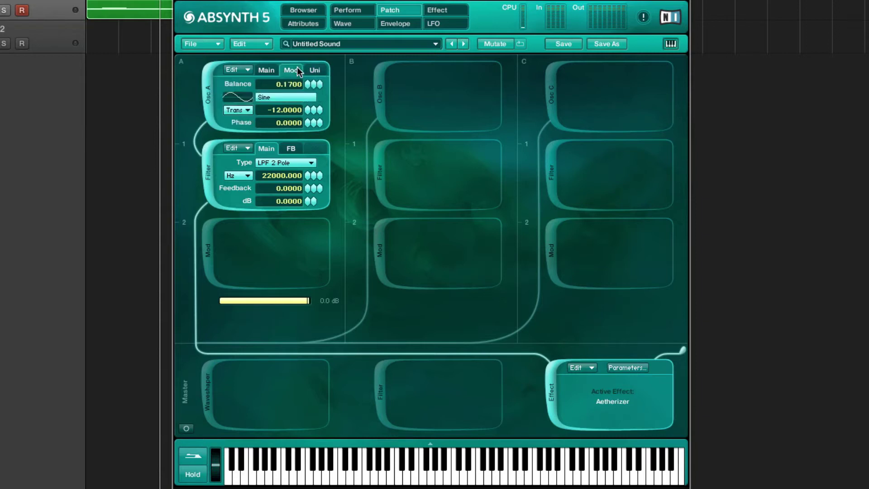
pyautogui.click(267, 71)
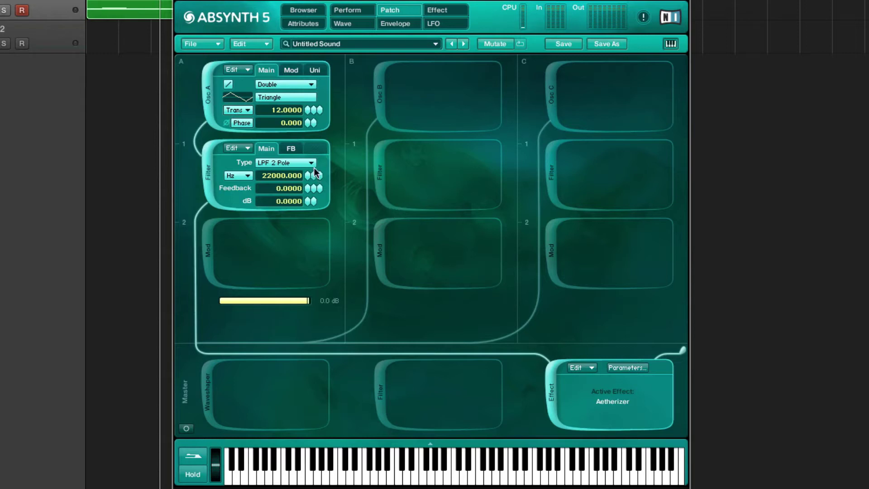
# - Change the Osc A filter feedback type from Freqshift to Normal
pyautogui.click(291, 150)
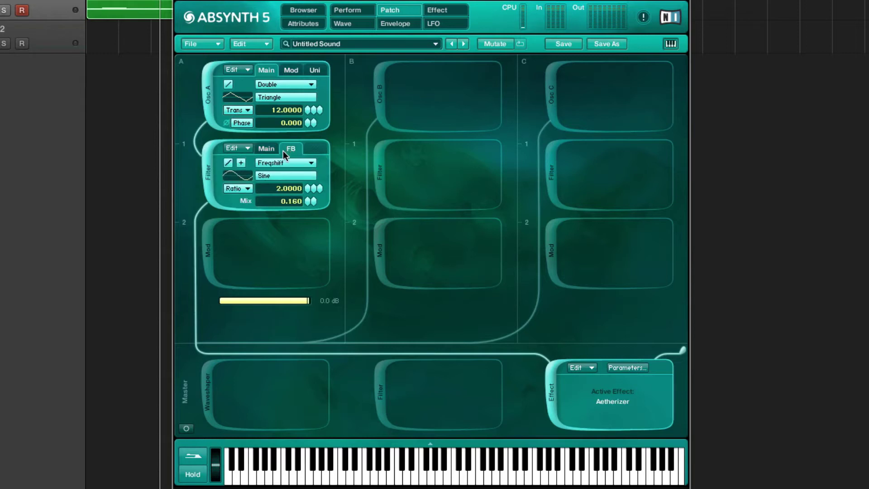
pyautogui.click(289, 163)
pyautogui.click(297, 169)
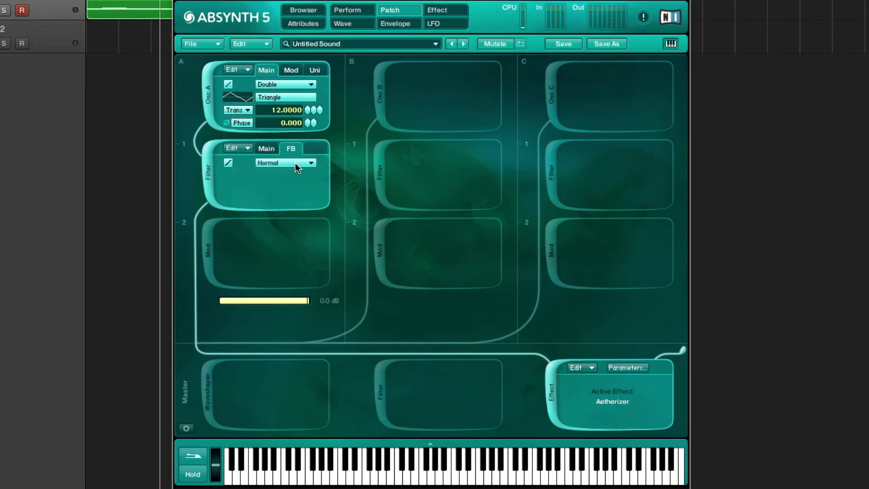
pyautogui.click(267, 149)
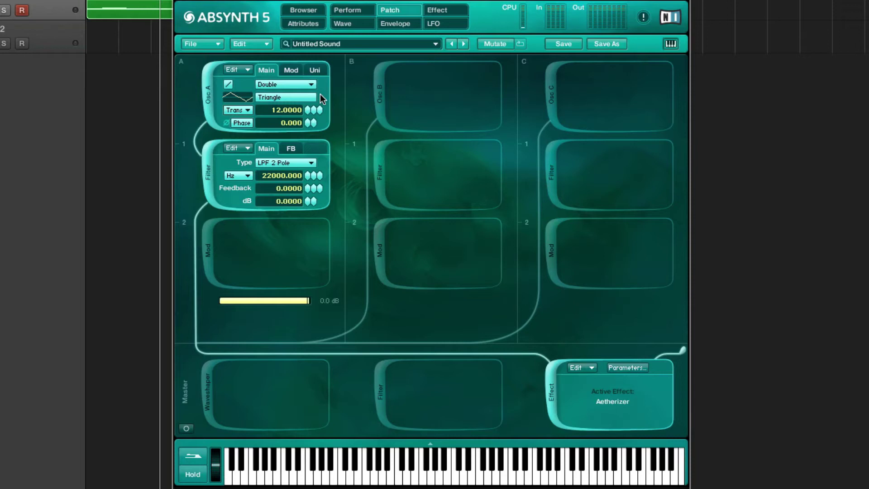
# - Create a new envelope on Osc A's transpose and show it with Lock and a 1/8 grid enabled
pyautogui.rightClick(292, 108)
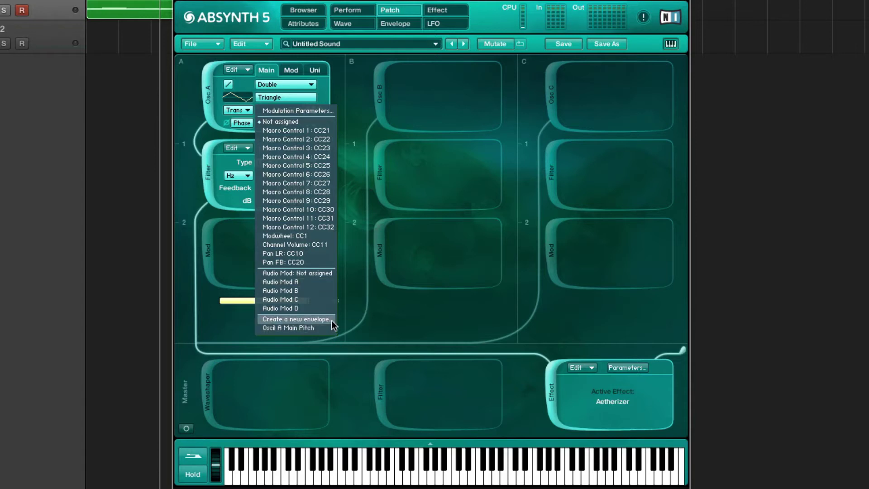
pyautogui.click(406, 119)
pyautogui.click(393, 24)
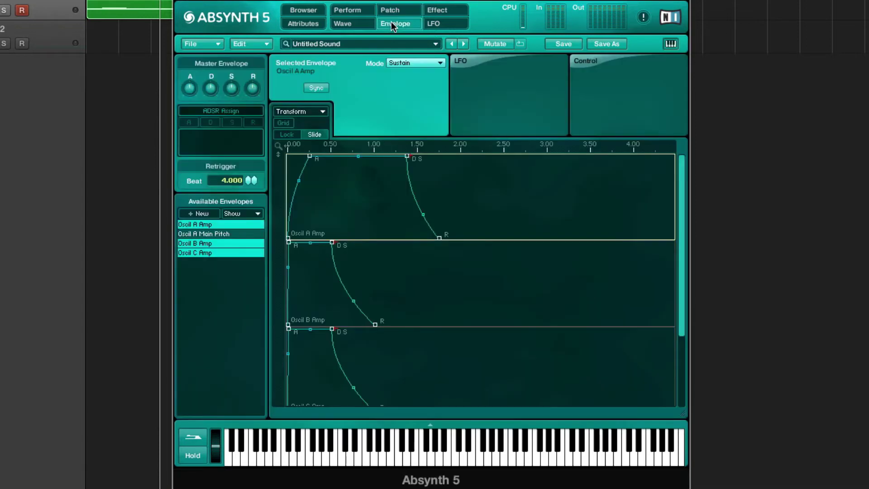
pyautogui.click(236, 233)
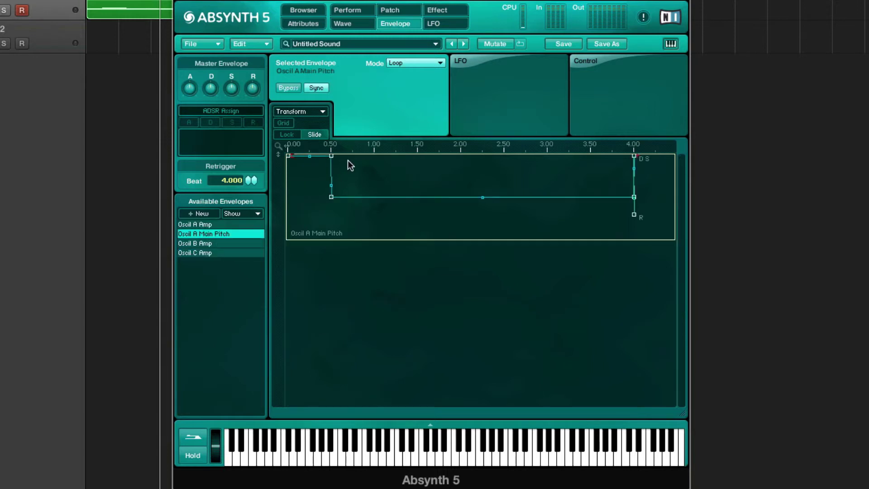
pyautogui.click(286, 134)
pyautogui.click(284, 123)
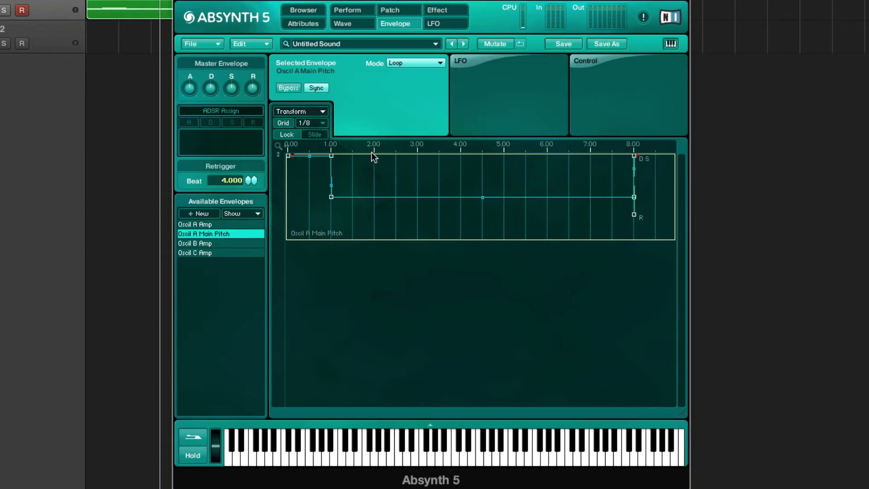
# - Adjust the Osc A pitch envelope's breakpoints, including the release point, then view the Aetherizer settings
pyautogui.moveTo(347, 143); pyautogui.dragTo(376, 154)
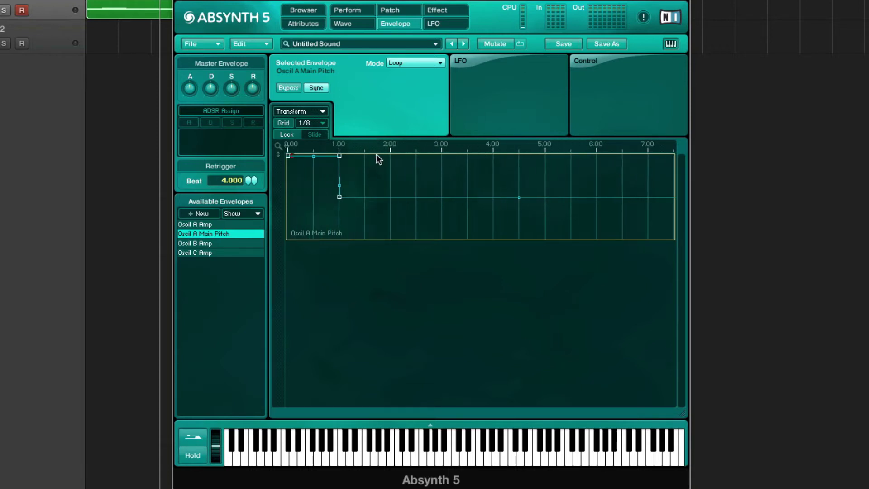
pyautogui.click(340, 156)
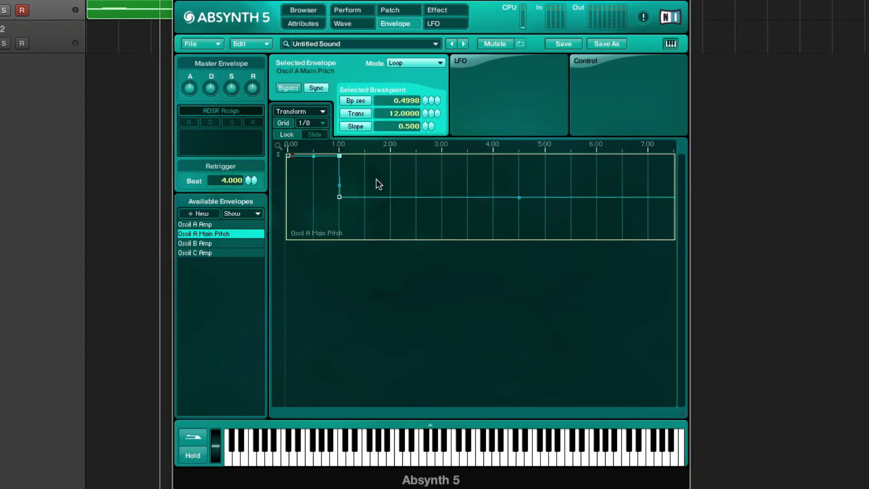
pyautogui.click(339, 197)
pyautogui.moveTo(363, 146); pyautogui.dragTo(363, 144)
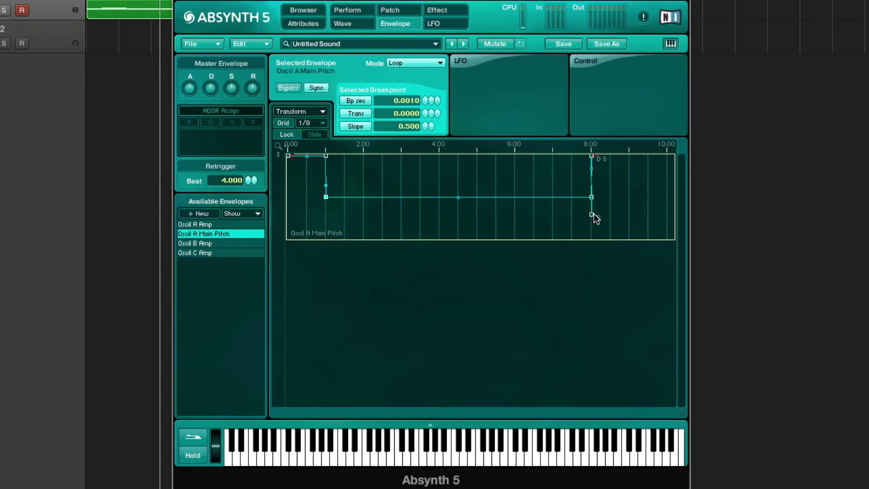
pyautogui.moveTo(591, 216); pyautogui.dragTo(590, 193)
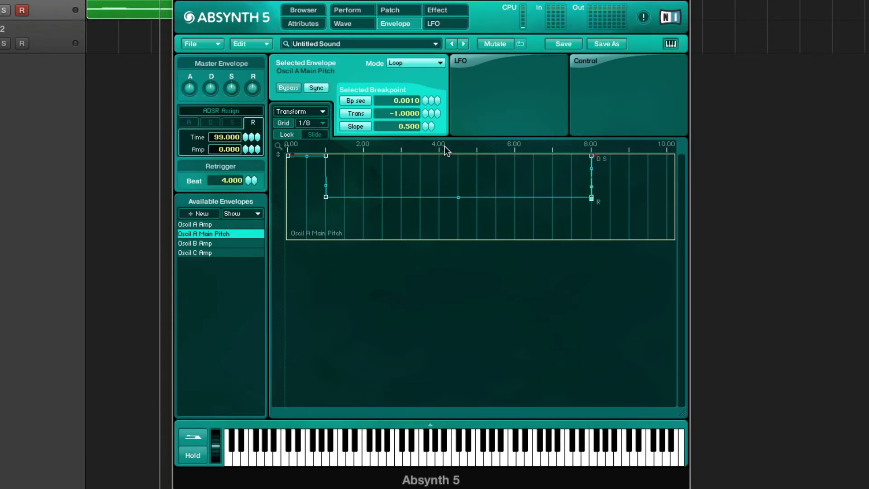
pyautogui.scroll(1, 411, 113)
pyautogui.click(593, 156)
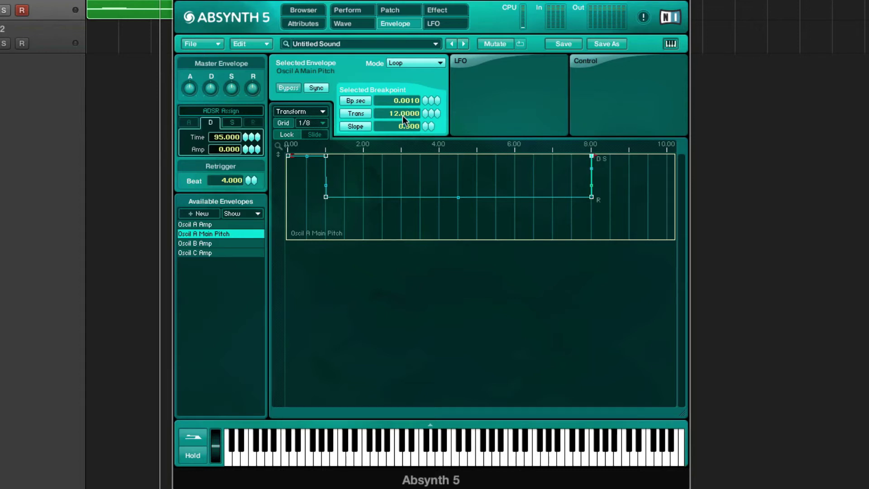
pyautogui.scroll(-12, 403, 112)
pyautogui.click(448, 9)
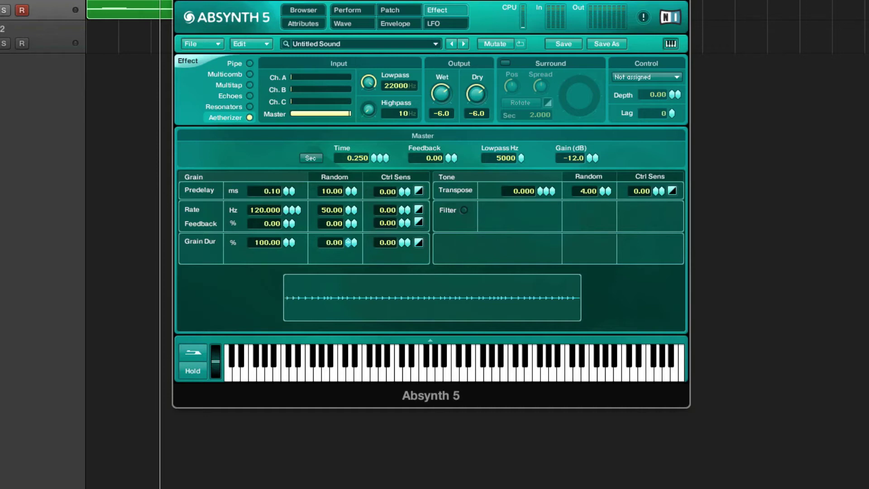
# - Play the melody through the patch, then switch to the Wave page
pyautogui.press('space')
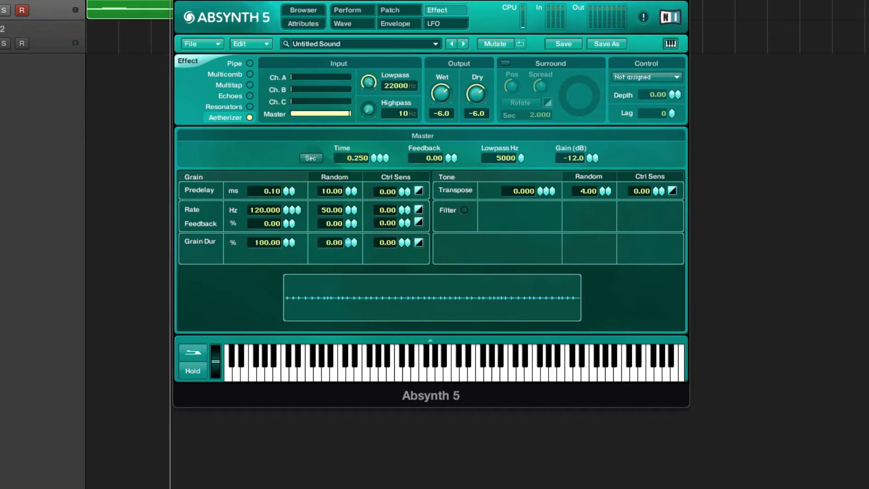
pyautogui.click(406, 20)
# - Add a sine oscillator in slot B and raise its level to -1.4 dB
pyautogui.click(364, 22)
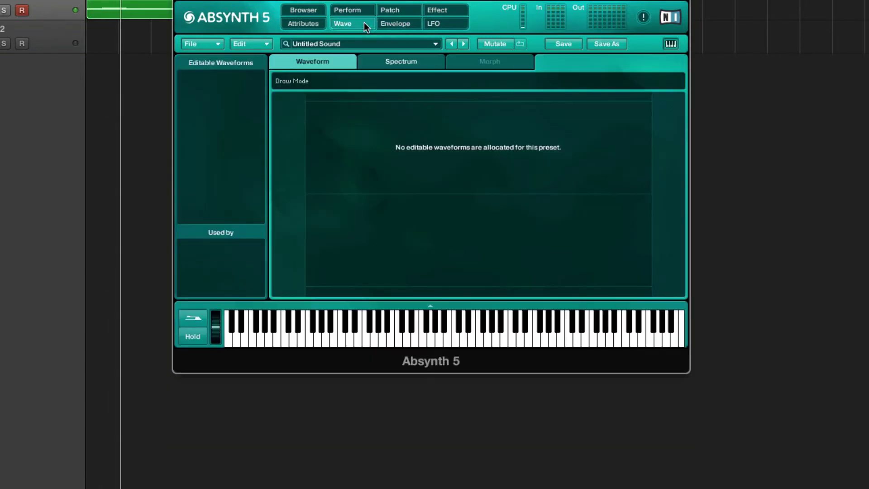
pyautogui.click(396, 12)
pyautogui.moveTo(489, 18); pyautogui.dragTo(408, 15)
pyautogui.click(299, 95)
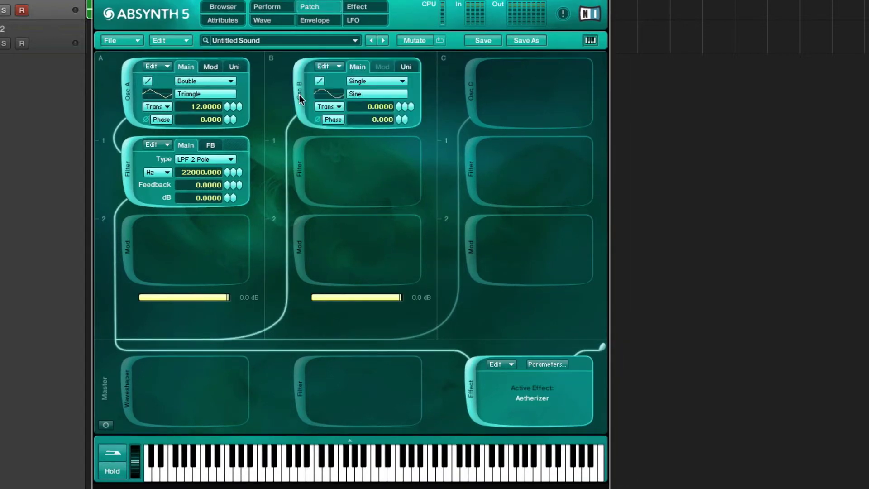
pyautogui.moveTo(334, 297); pyautogui.dragTo(382, 300)
# - Display the Oscil A Amp envelope zoomed to a 0–5 time range
pyautogui.click(325, 23)
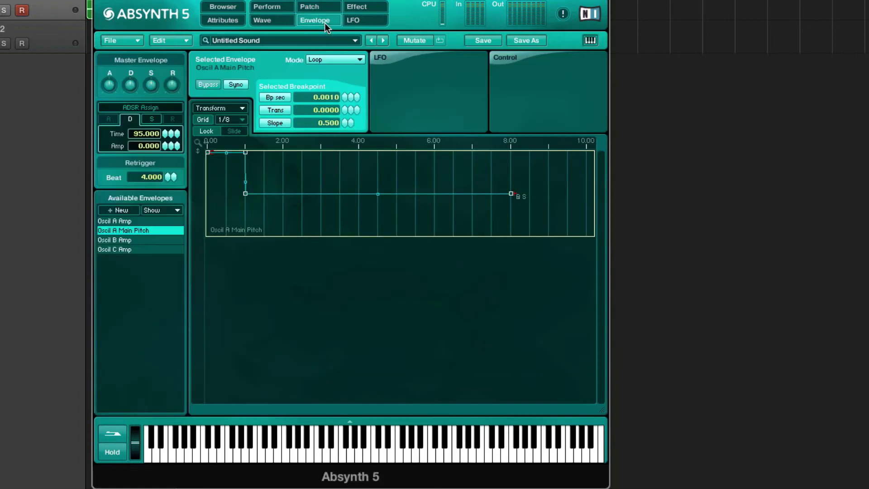
pyautogui.click(140, 221)
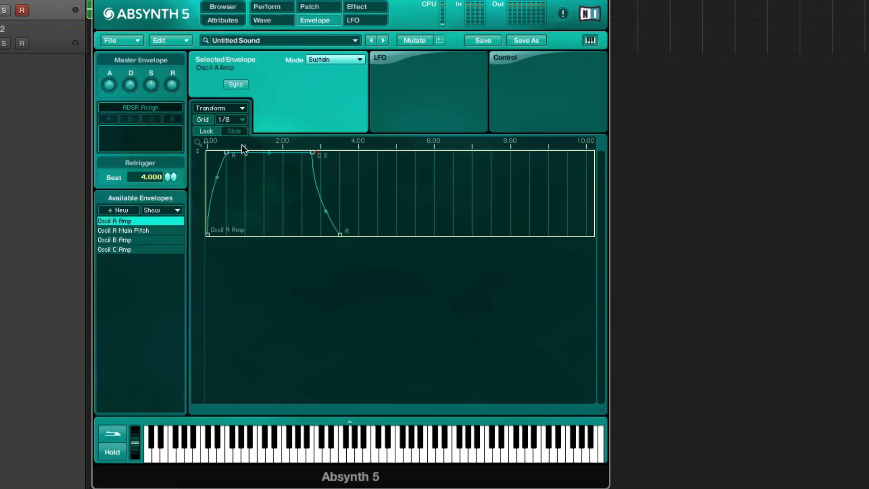
pyautogui.moveTo(242, 145); pyautogui.dragTo(391, 277)
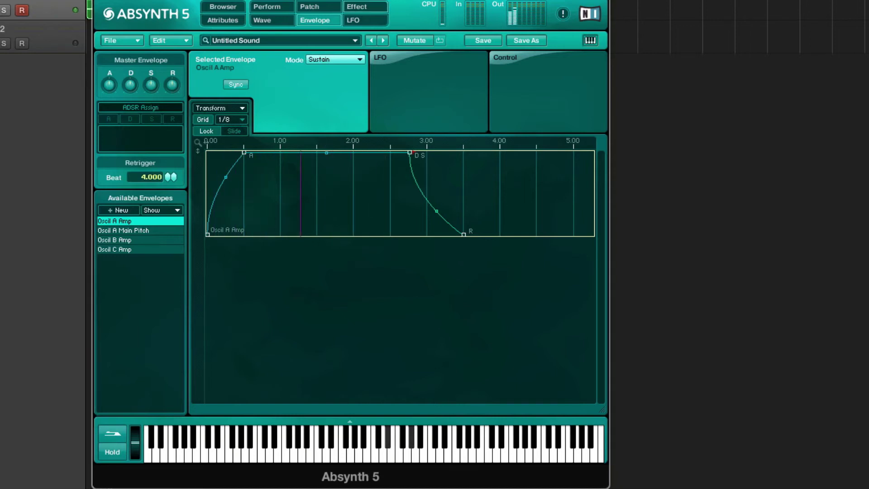
# - Add a third oscillator in slot C using the Vox_fem 1 wave
pyautogui.click(362, 8)
pyautogui.click(317, 6)
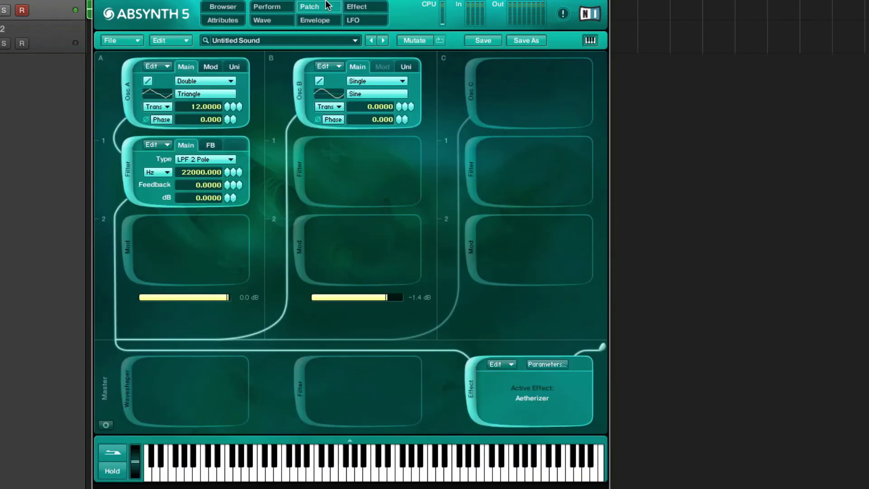
pyautogui.click(466, 74)
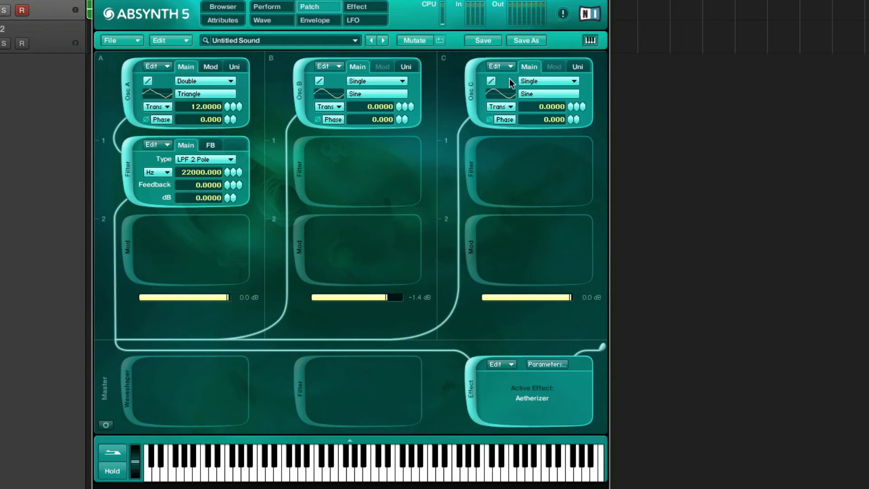
pyautogui.click(544, 89)
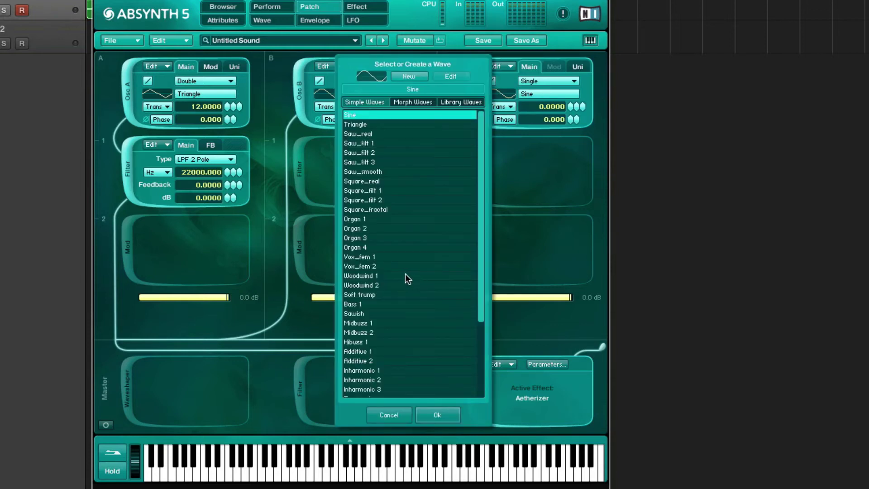
pyautogui.click(384, 258)
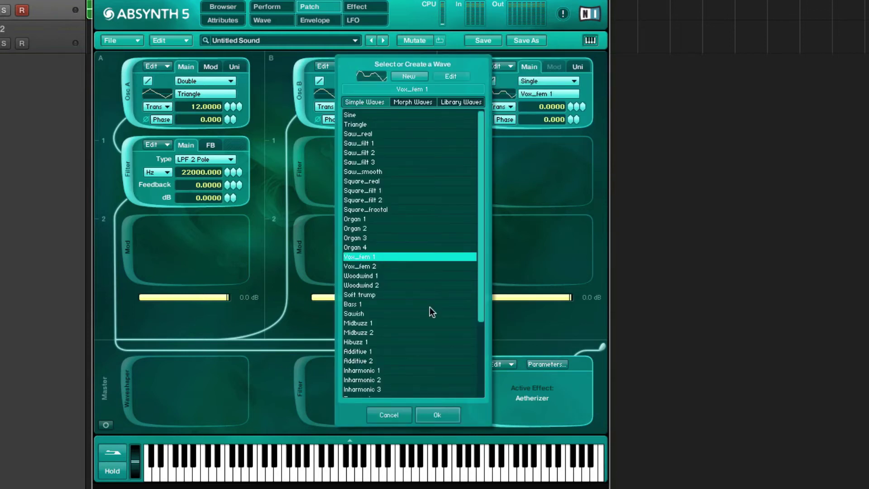
pyautogui.click(456, 414)
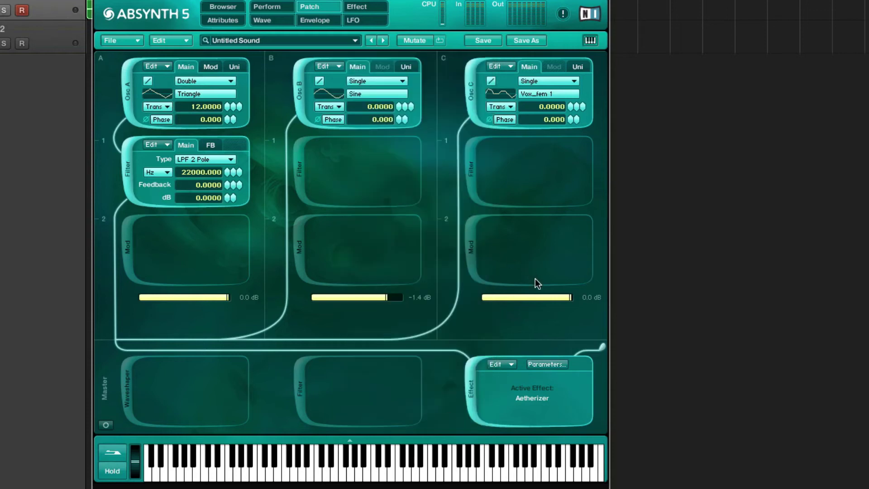
# - Set Osc C to about -2.7 dB, switch off Osc A and B, and display the Oscil C Amp envelope
pyautogui.moveTo(521, 296); pyautogui.dragTo(488, 292)
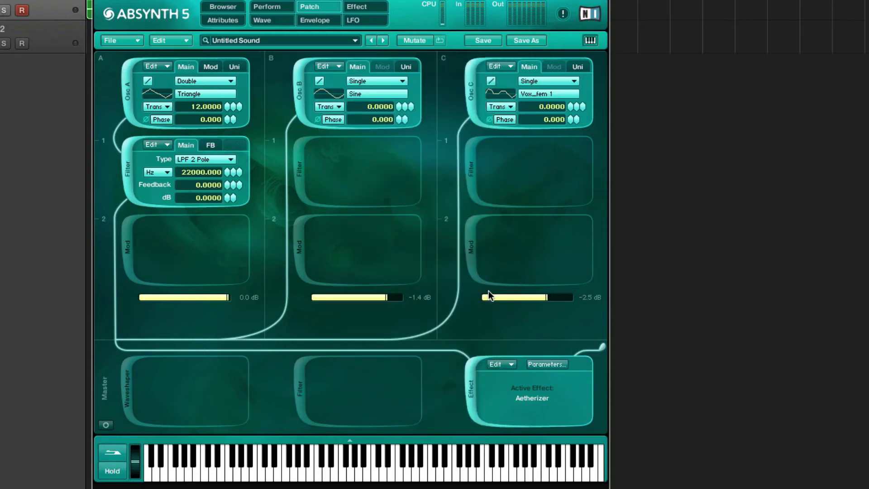
pyautogui.click(305, 91)
pyautogui.click(129, 88)
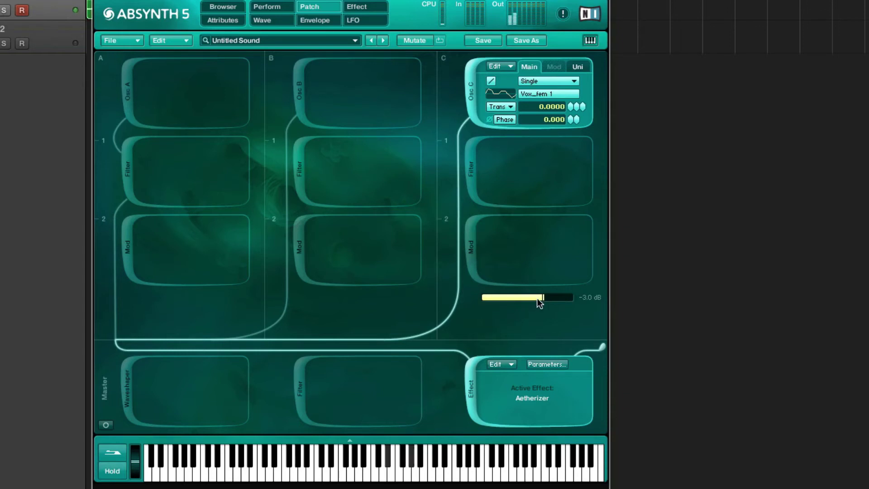
pyautogui.moveTo(539, 303); pyautogui.dragTo(545, 303)
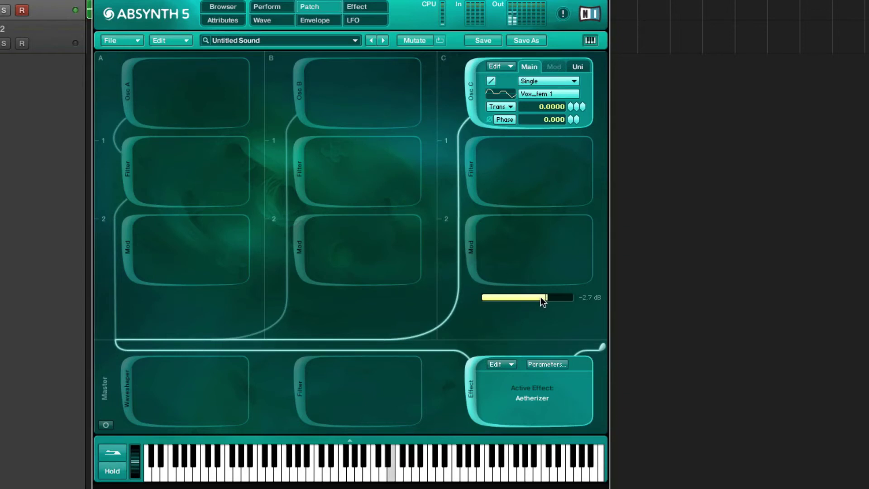
pyautogui.click(322, 22)
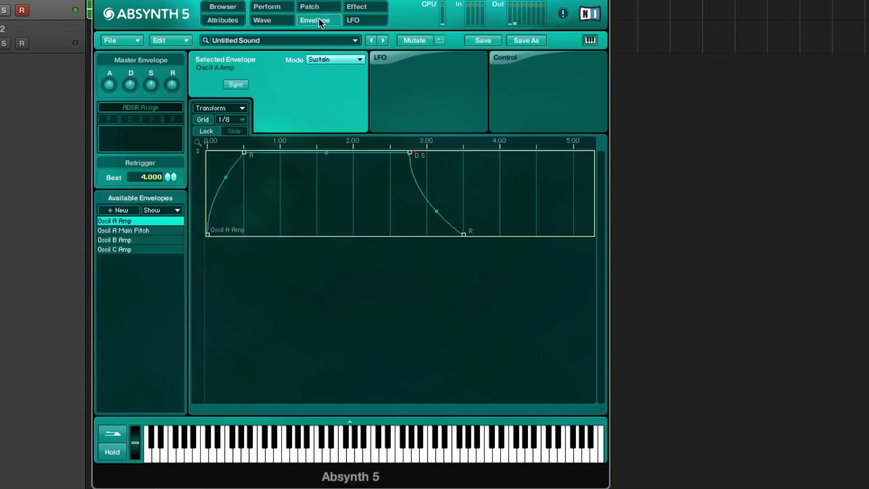
pyautogui.click(138, 248)
# - Curve the Osc C amp attack, drop it to silence, and add a new peak at 1.00 decaying near 1.50
pyautogui.moveTo(235, 169); pyautogui.dragTo(288, 199)
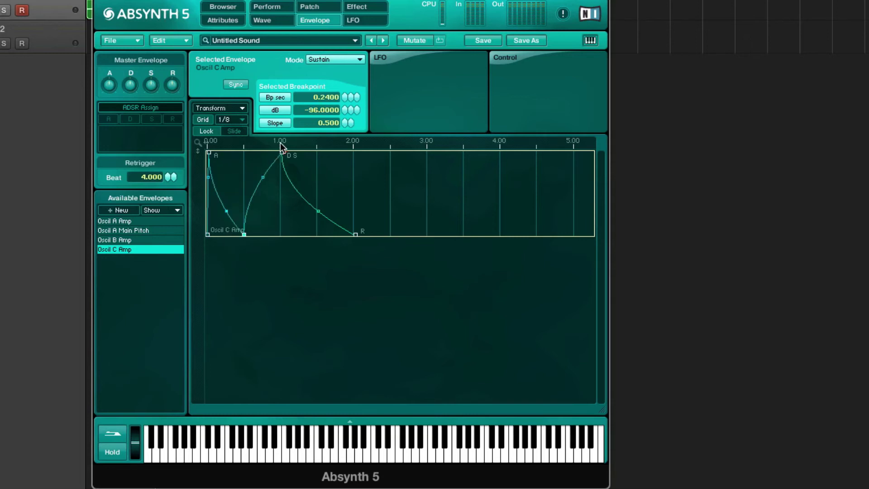
pyautogui.moveTo(281, 152); pyautogui.dragTo(355, 258)
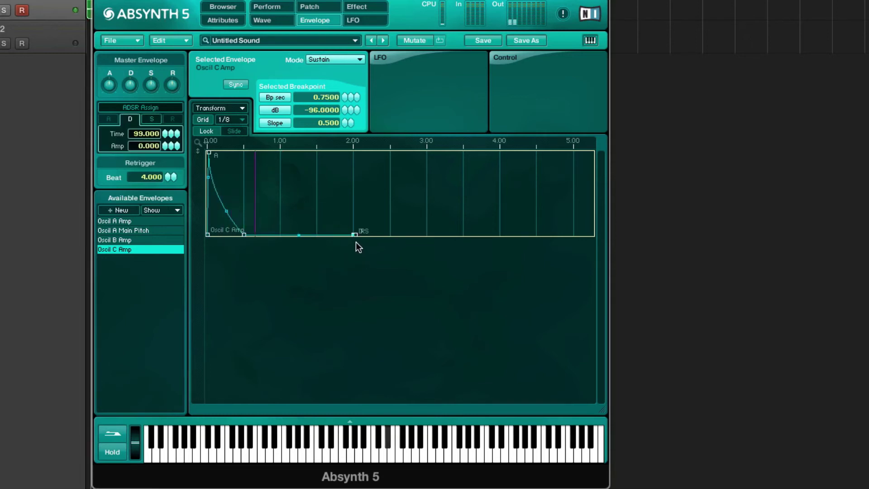
pyautogui.click(225, 210)
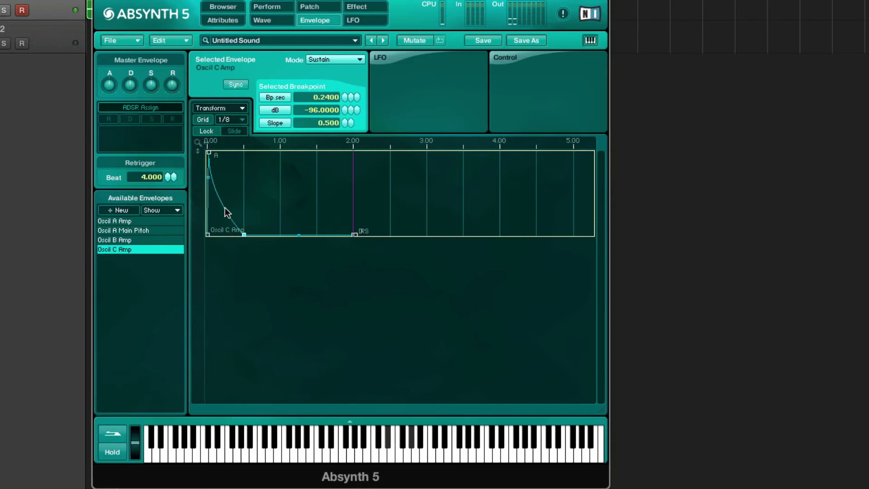
pyautogui.moveTo(226, 213); pyautogui.dragTo(229, 201)
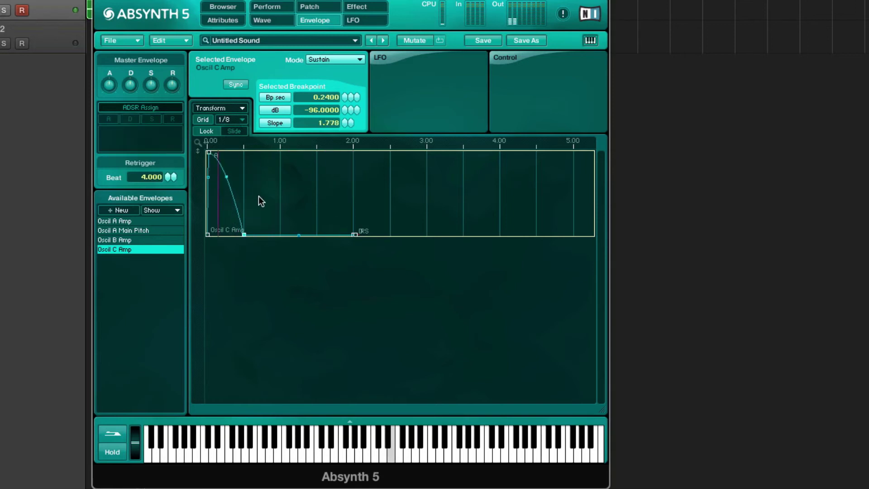
pyautogui.click(326, 222)
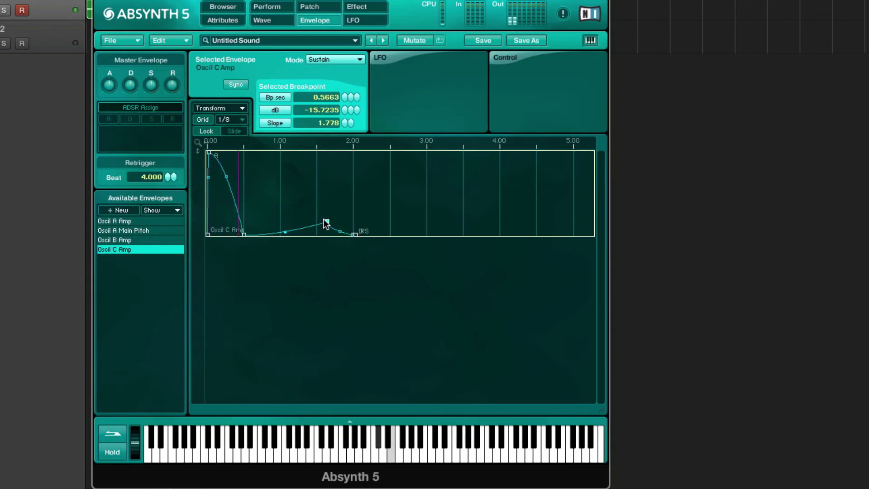
pyautogui.moveTo(326, 222); pyautogui.dragTo(287, 253)
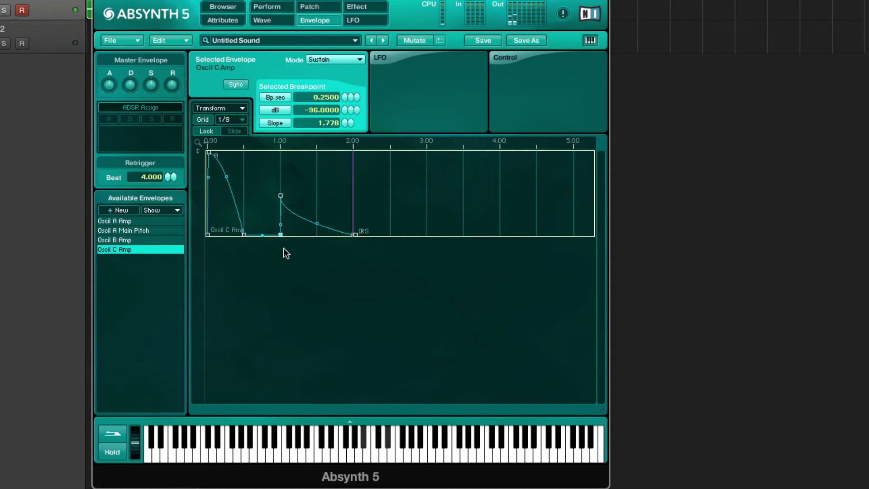
pyautogui.moveTo(317, 223); pyautogui.dragTo(297, 232)
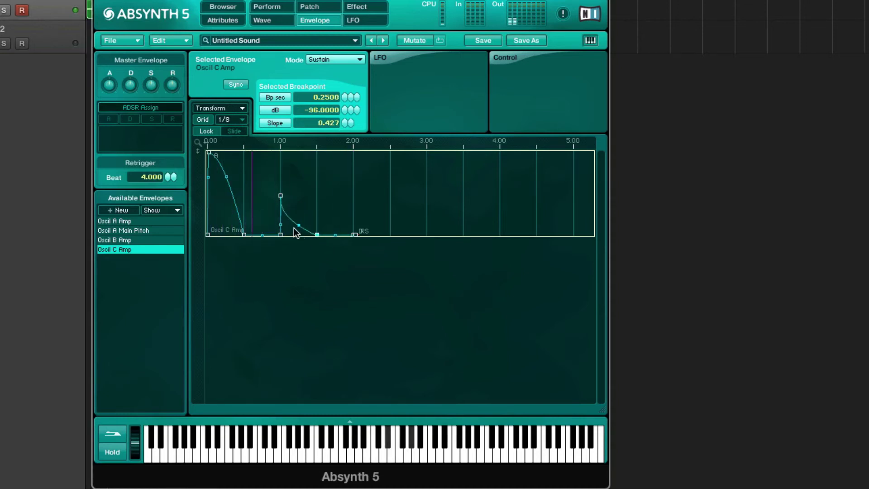
# - On a 1/16 grid, add sharp peaks at 1.25 and 1.50 and move the release to 3.00
pyautogui.click(238, 130)
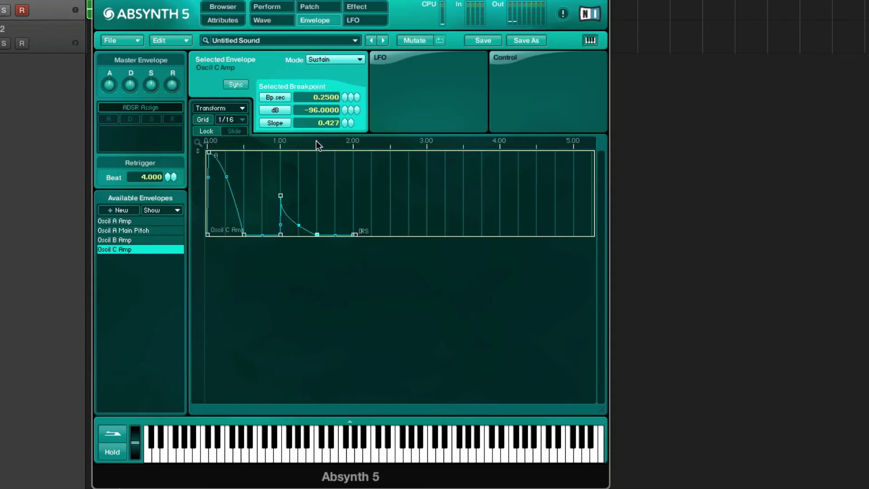
pyautogui.moveTo(316, 141); pyautogui.dragTo(306, 197)
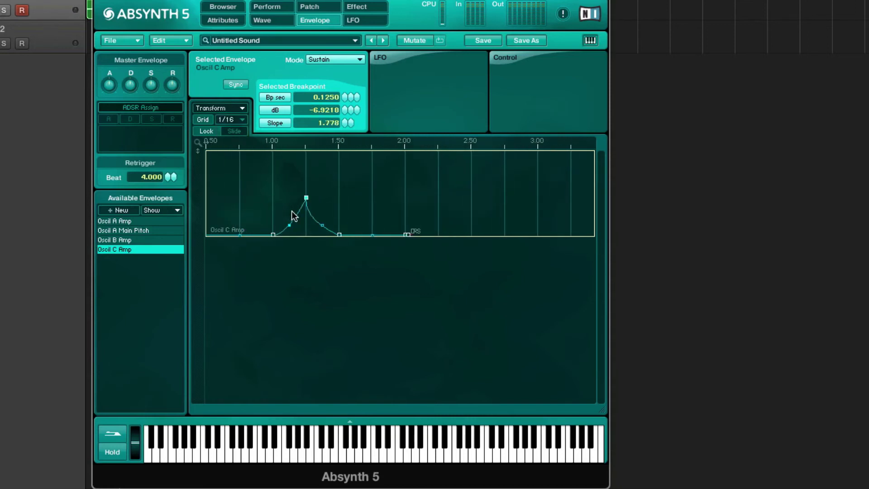
pyautogui.moveTo(273, 235); pyautogui.dragTo(299, 248)
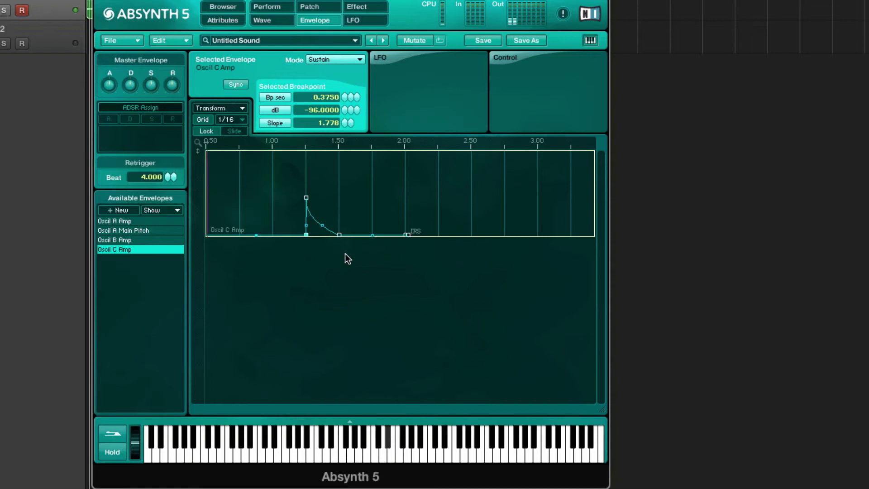
pyautogui.moveTo(360, 234); pyautogui.dragTo(341, 180)
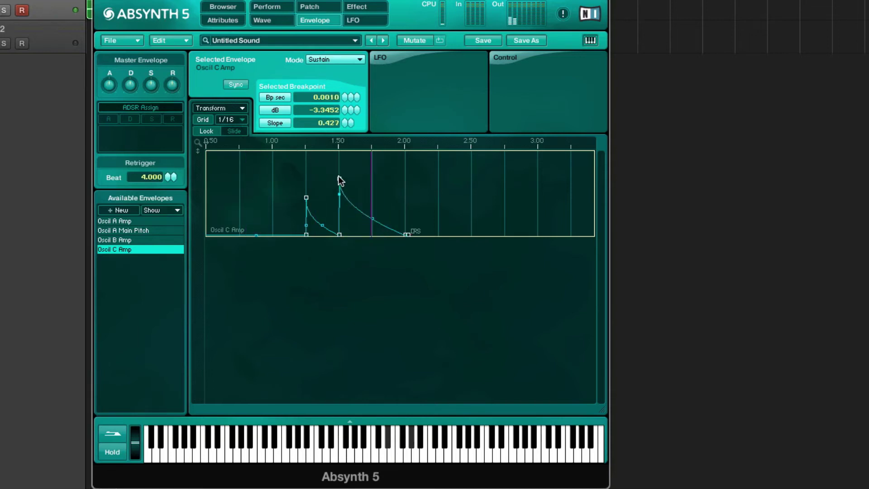
pyautogui.moveTo(363, 215)
pyautogui.mouseDown()
pyautogui.moveTo(376, 246)
pyautogui.moveTo(412, 186)
pyautogui.moveTo(393, 228)
pyautogui.moveTo(372, 220)
pyautogui.mouseUp()
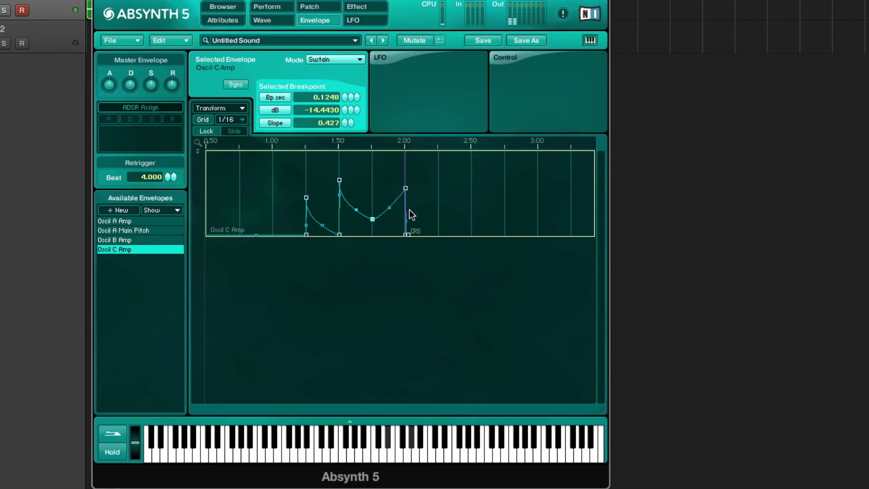
pyautogui.moveTo(407, 235); pyautogui.dragTo(538, 252)
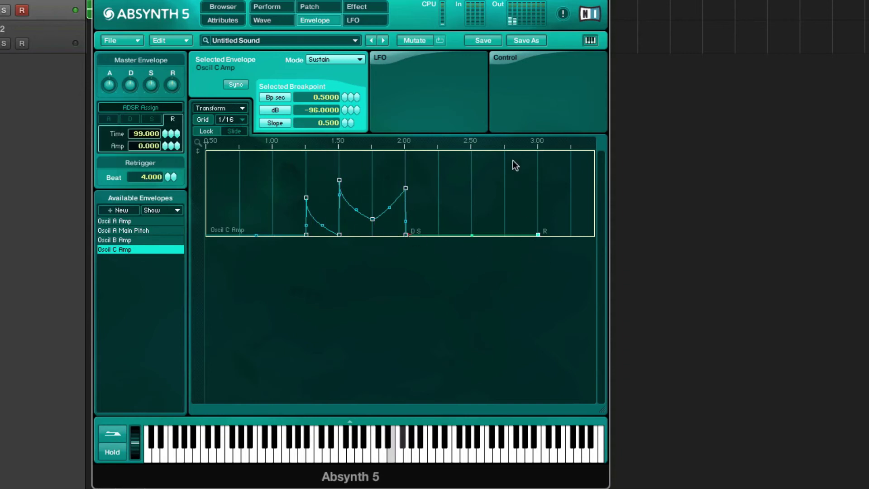
# - Stretch the envelope tail to about 4.00, dropping to silence at 2.00 with a new peak near 2.50
pyautogui.moveTo(514, 143); pyautogui.dragTo(428, 106)
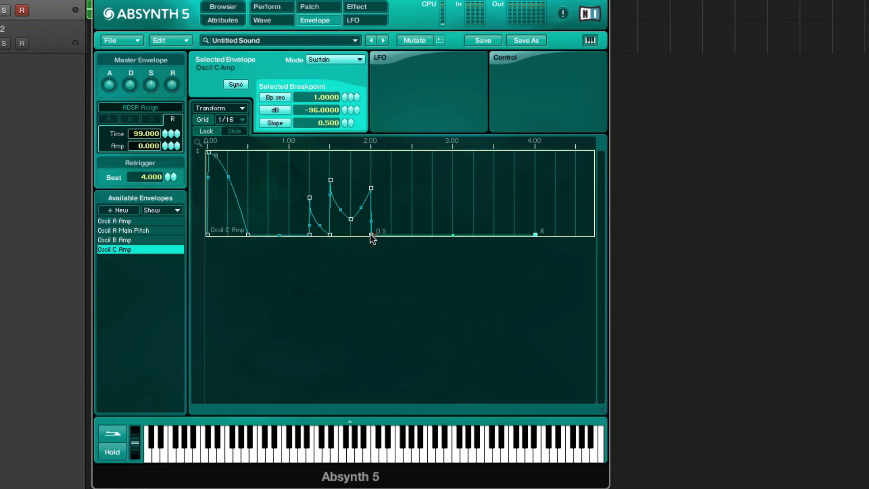
pyautogui.moveTo(371, 235); pyautogui.dragTo(546, 271)
pyautogui.moveTo(410, 213); pyautogui.dragTo(377, 244)
pyautogui.moveTo(436, 233)
pyautogui.mouseDown()
pyautogui.moveTo(412, 201)
pyautogui.moveTo(411, 249)
pyautogui.moveTo(436, 228)
pyautogui.moveTo(431, 246)
pyautogui.mouseUp()
# - Curve the decay after the 2.50 peak, add a spike near 3.25, and zoom out to the whole envelope
pyautogui.click(410, 216)
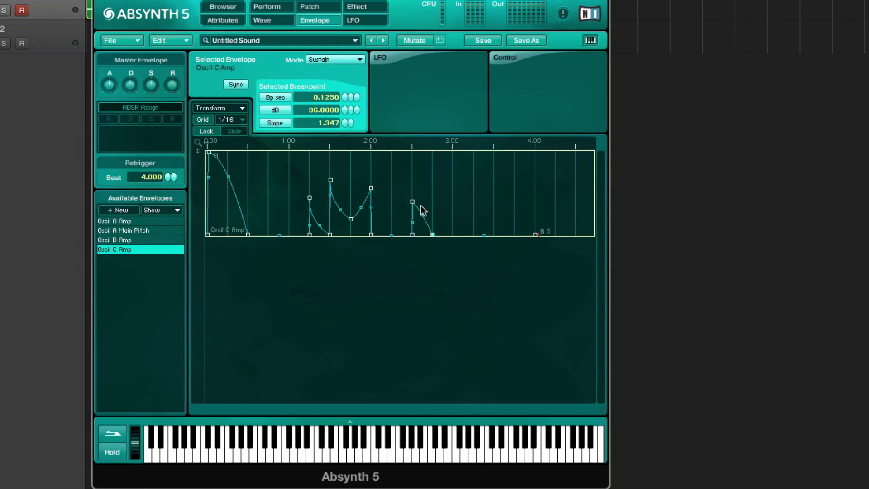
pyautogui.moveTo(421, 210); pyautogui.dragTo(421, 229)
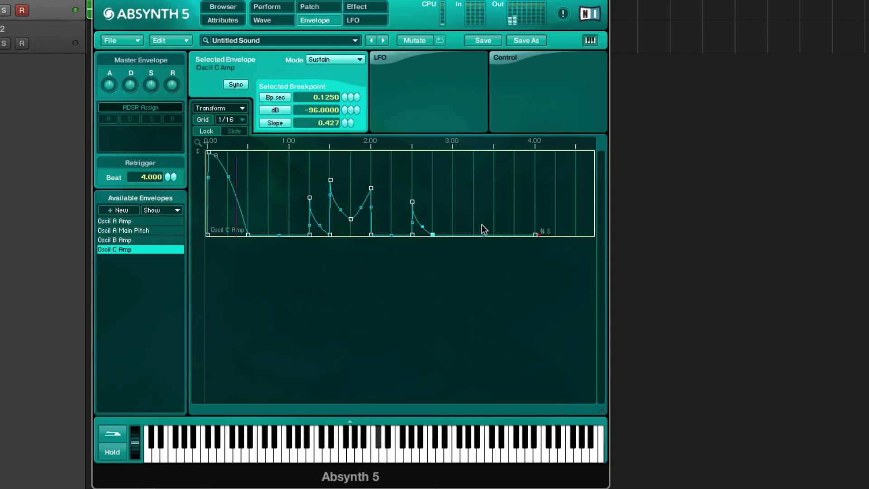
pyautogui.moveTo(482, 224); pyautogui.dragTo(483, 249)
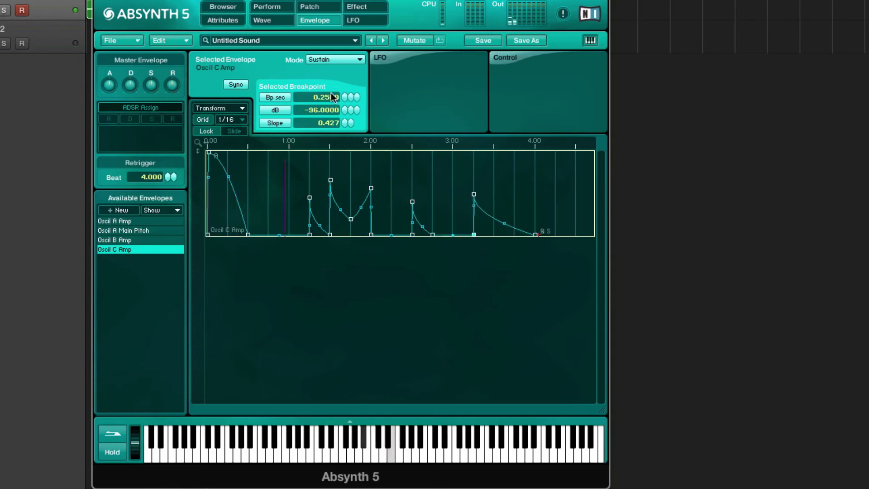
pyautogui.moveTo(326, 141); pyautogui.dragTo(330, 110)
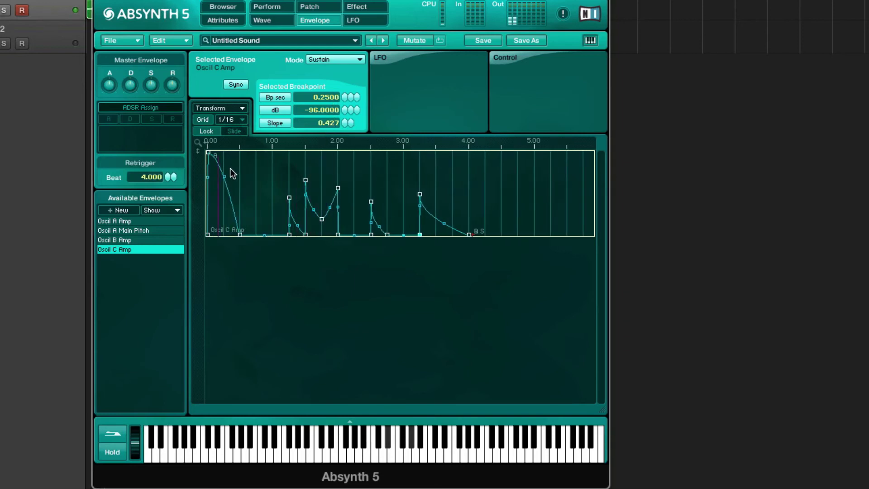
# - Enable Osc B and Osc A with its filter, setting channel C to -2.0 dB and B to -2.7 dB
pyautogui.click(328, 10)
pyautogui.click(303, 108)
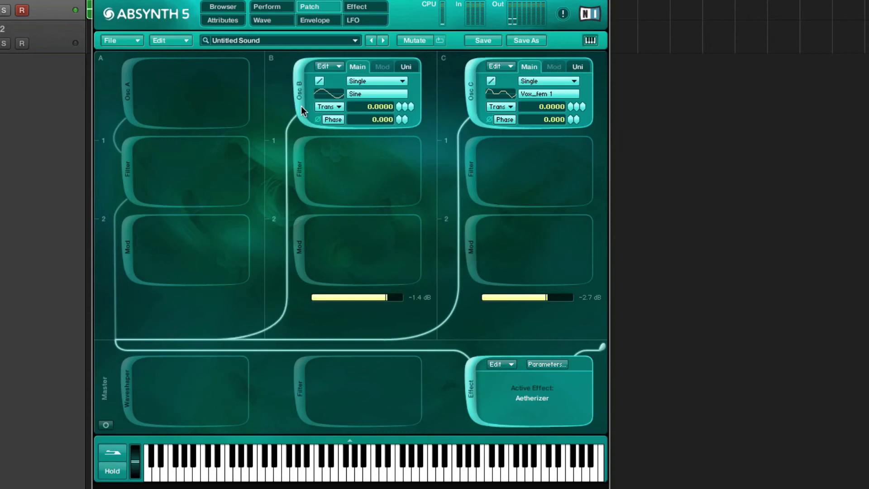
pyautogui.click(129, 87)
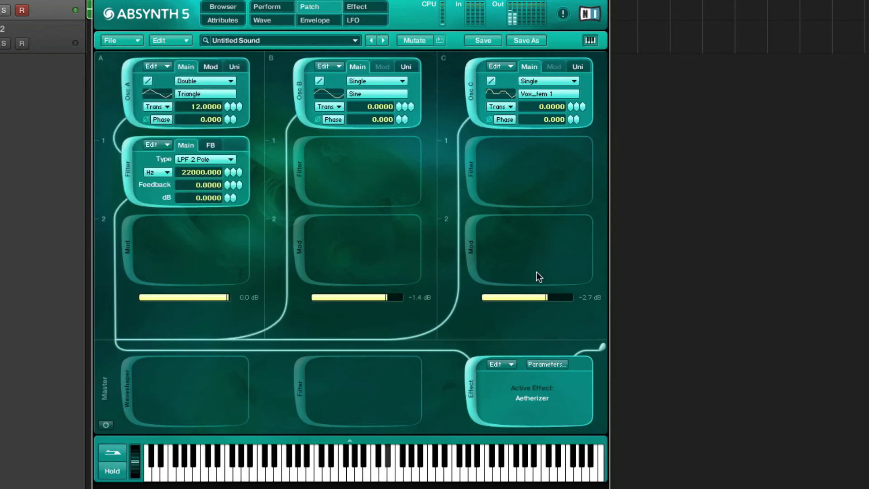
pyautogui.moveTo(542, 298); pyautogui.dragTo(550, 298)
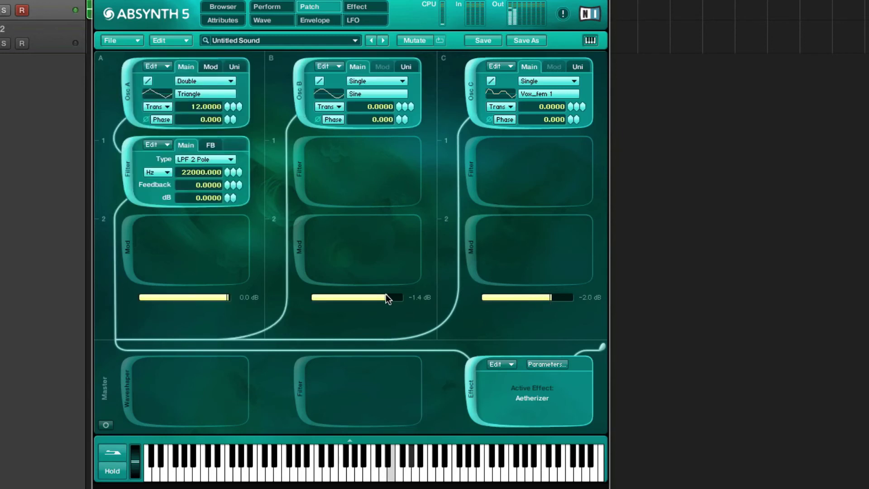
pyautogui.moveTo(388, 299); pyautogui.dragTo(376, 299)
# - Add an HPF -6dB filter to channel B with cutoff around 1030 Hz
pyautogui.click(298, 173)
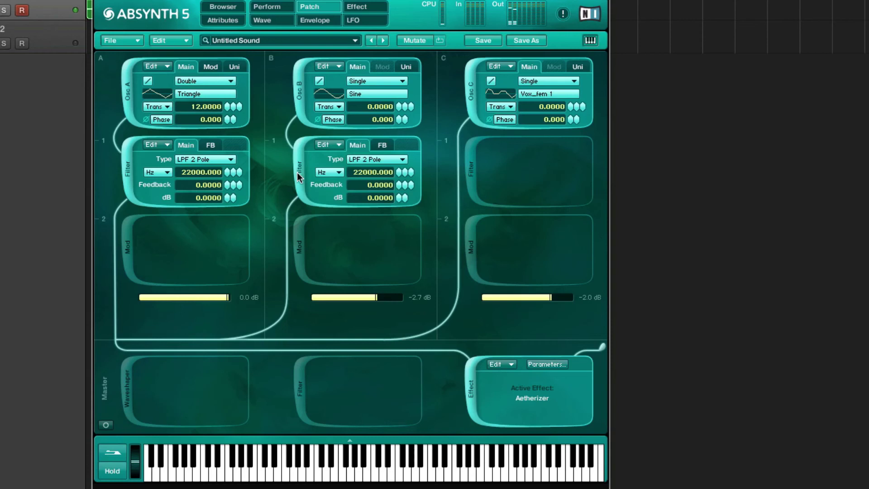
pyautogui.click(388, 160)
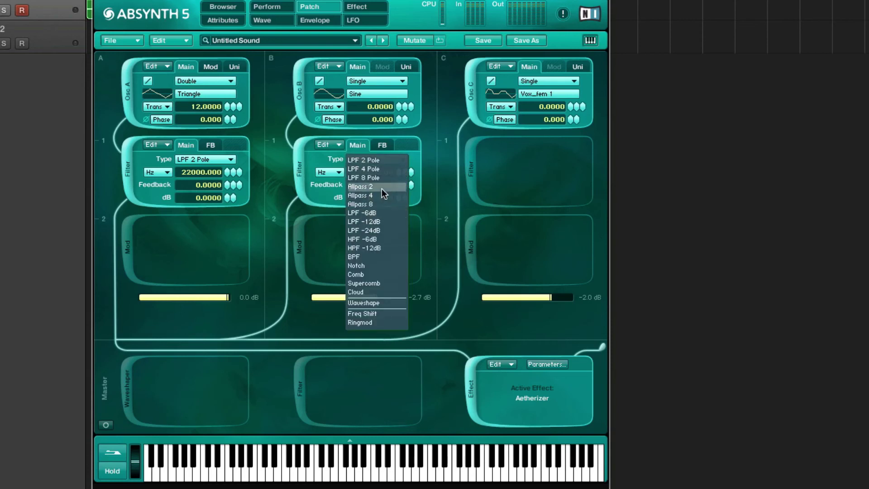
pyautogui.click(383, 240)
pyautogui.moveTo(405, 172)
pyautogui.mouseDown()
pyautogui.moveTo(396, 209)
pyautogui.moveTo(398, 172)
pyautogui.mouseUp()
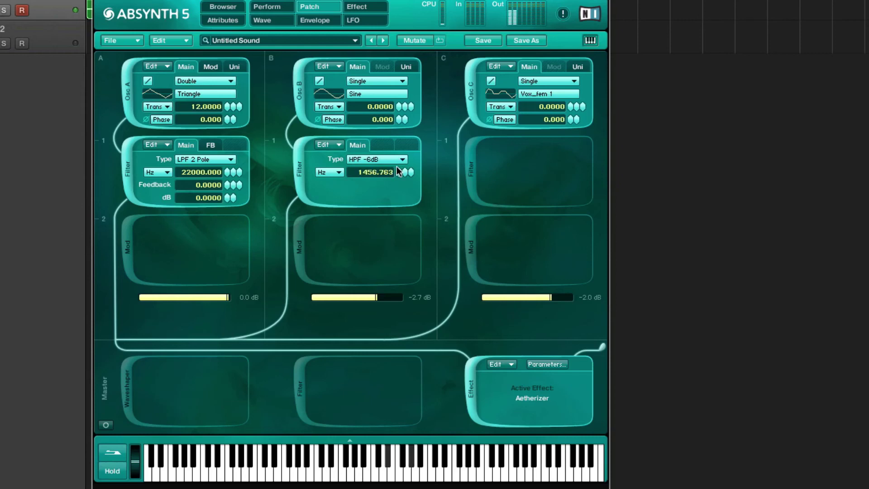
pyautogui.click(316, 22)
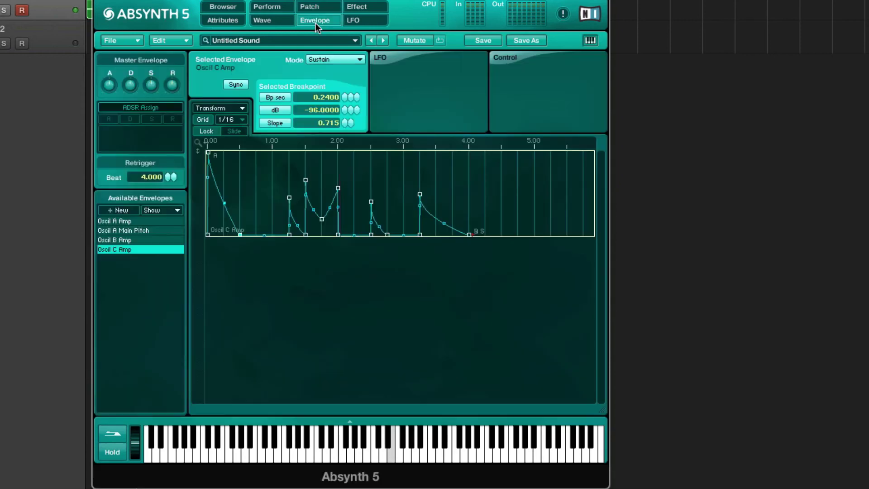
# - Start the MIDI melody, turn the Aetherizer Dry to -96, and enable a Comb tone filter
pyautogui.click(373, 11)
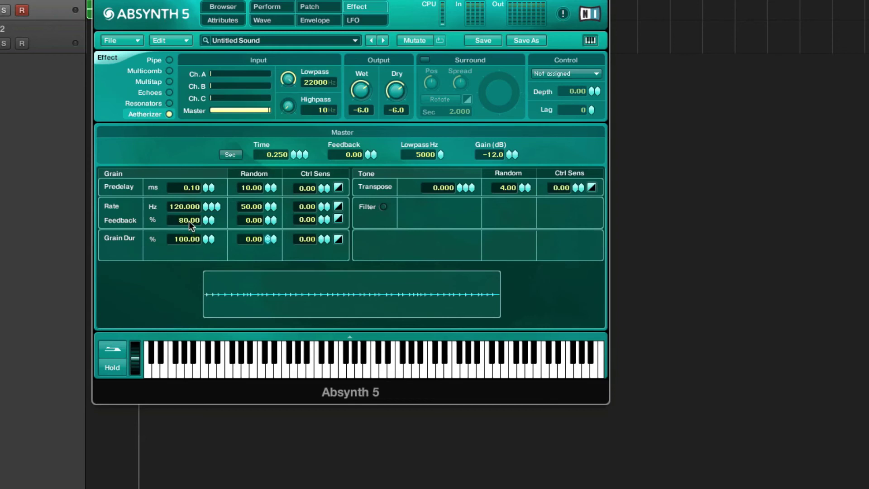
pyautogui.press('space')
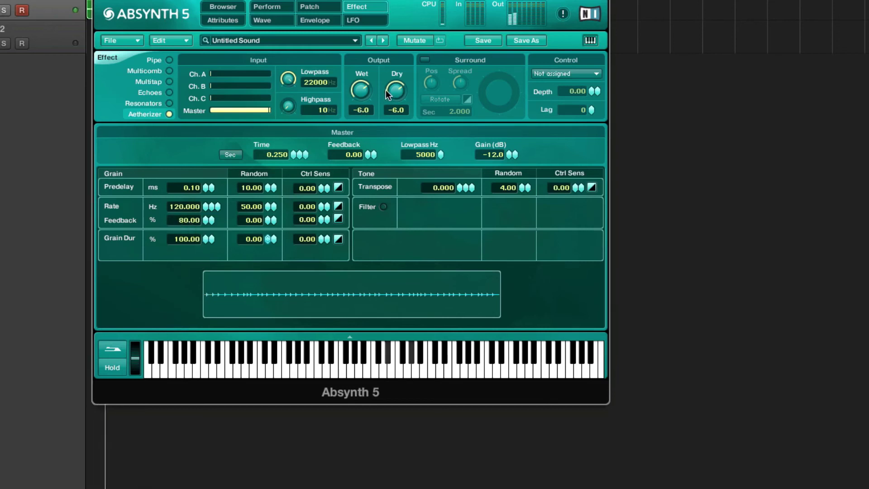
pyautogui.moveTo(387, 95); pyautogui.dragTo(370, 338)
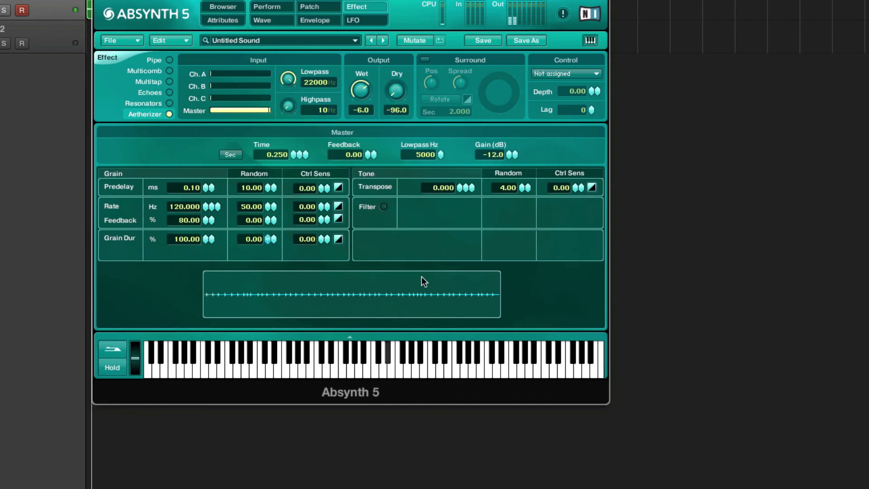
pyautogui.click(384, 207)
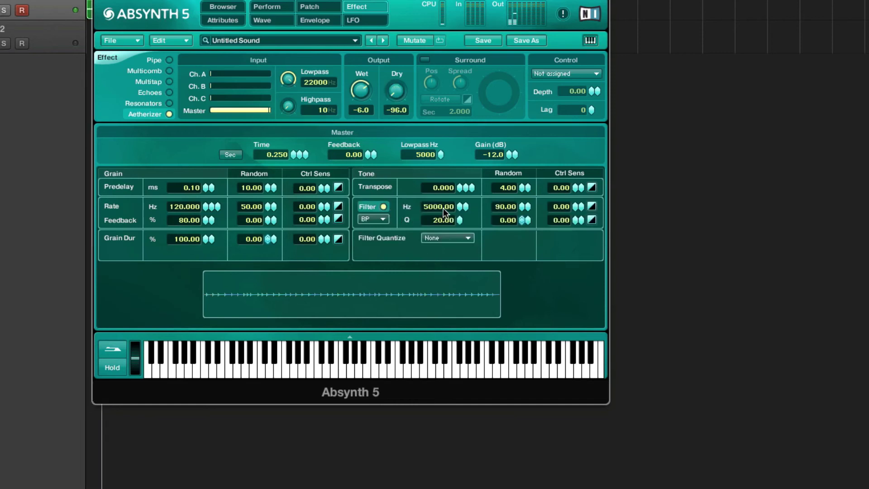
pyautogui.click(373, 225)
# - Quantize the comb filter to Min 7 at 1975.54 Hz with Trans 12
pyautogui.click(468, 238)
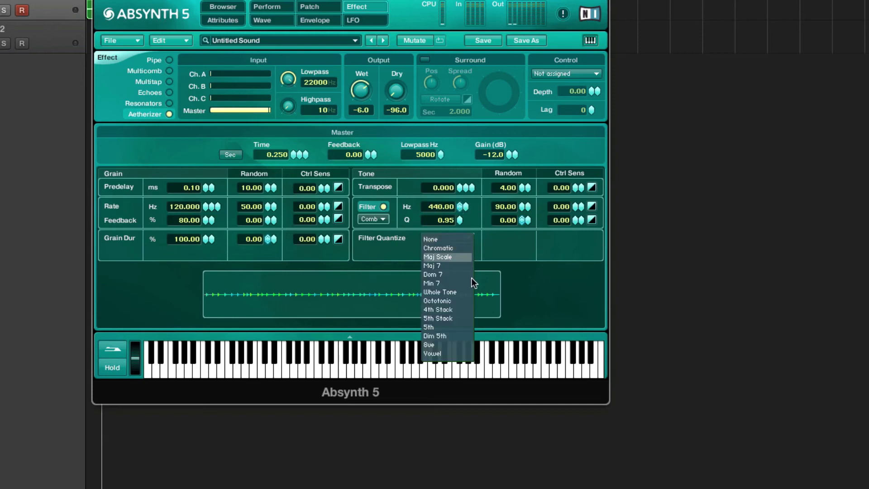
pyautogui.click(457, 283)
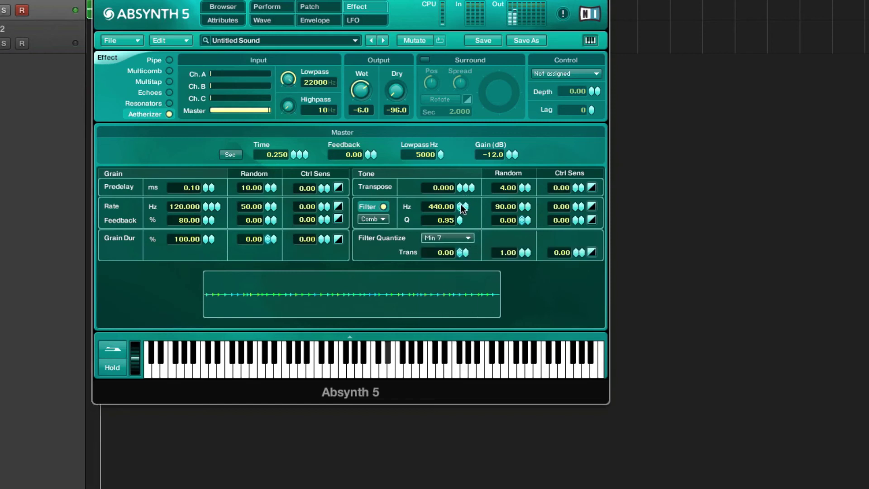
pyautogui.moveTo(463, 206)
pyautogui.mouseDown()
pyautogui.moveTo(464, 190)
pyautogui.moveTo(460, 211)
pyautogui.mouseUp()
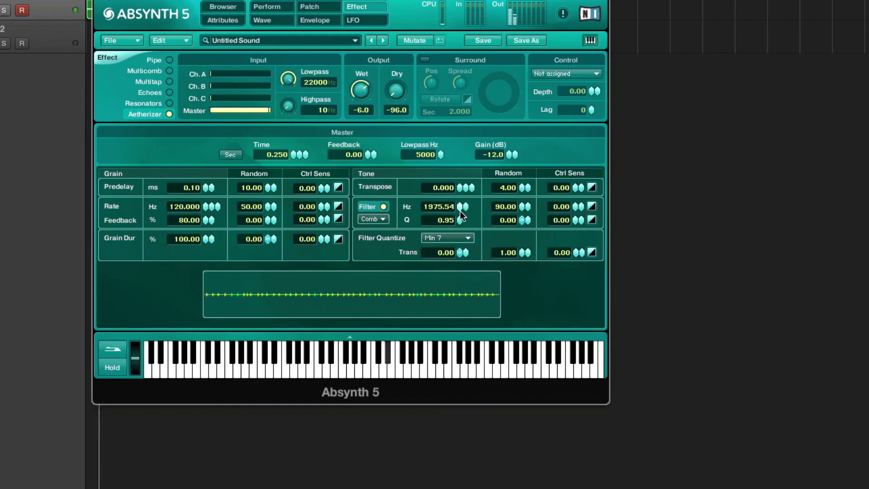
pyautogui.doubleClick(448, 252)
pyautogui.write('12')
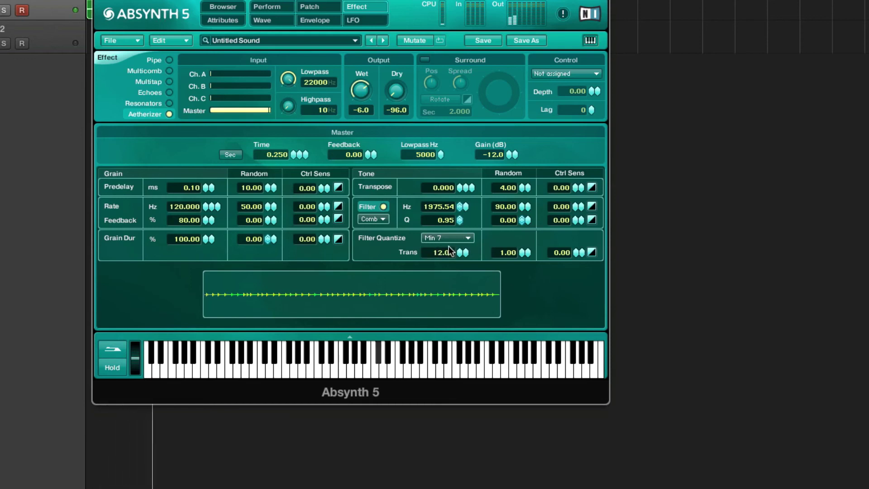
pyautogui.press('Return')
# - Set the grain Transpose to 12, then change it to -24
pyautogui.doubleClick(440, 186)
pyautogui.write('12')
pyautogui.press('Return')
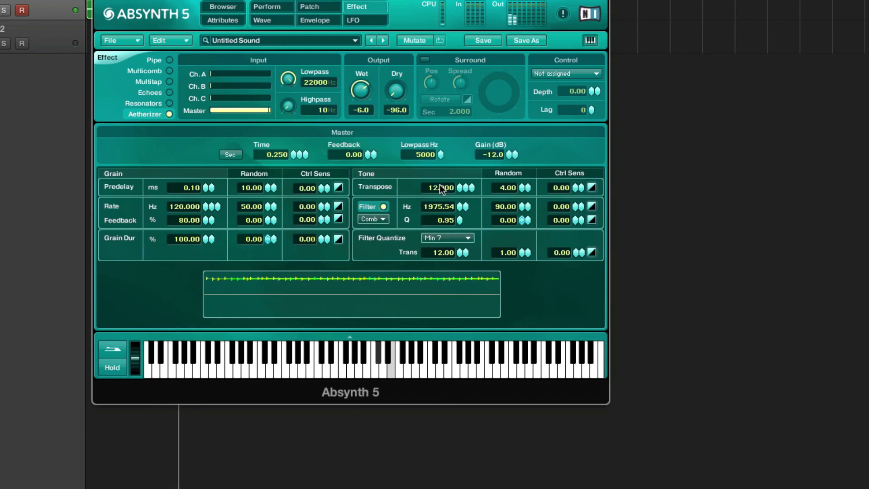
pyautogui.doubleClick(440, 188)
pyautogui.write('-24')
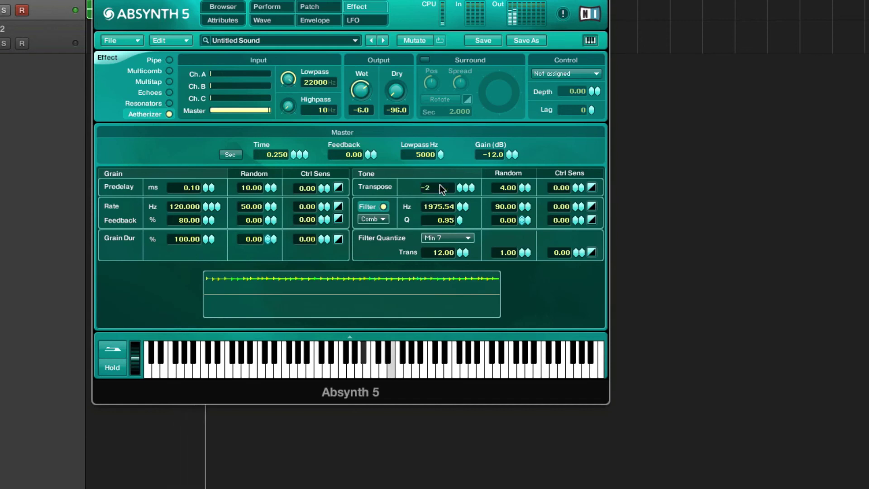
pyautogui.press('Return')
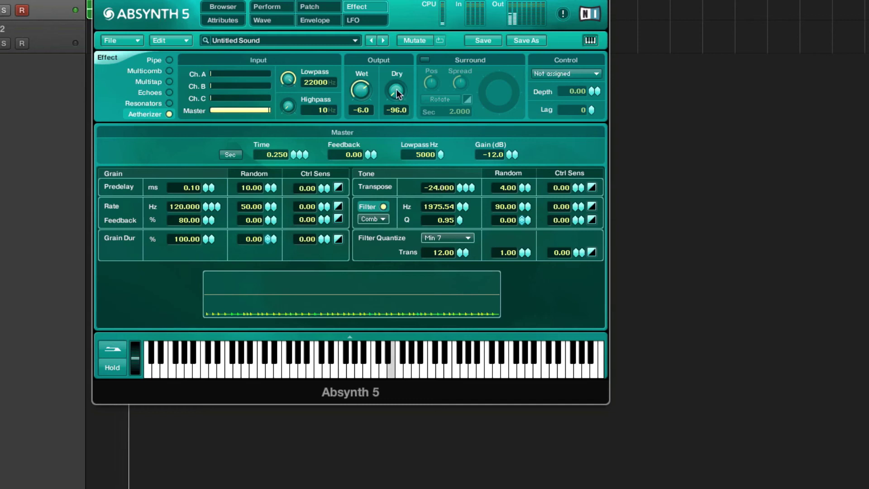
# - Compare the dry level, nudge Wet up, and try grain Transpose -12 before returning to -24
pyautogui.moveTo(395, 92); pyautogui.dragTo(368, 86)
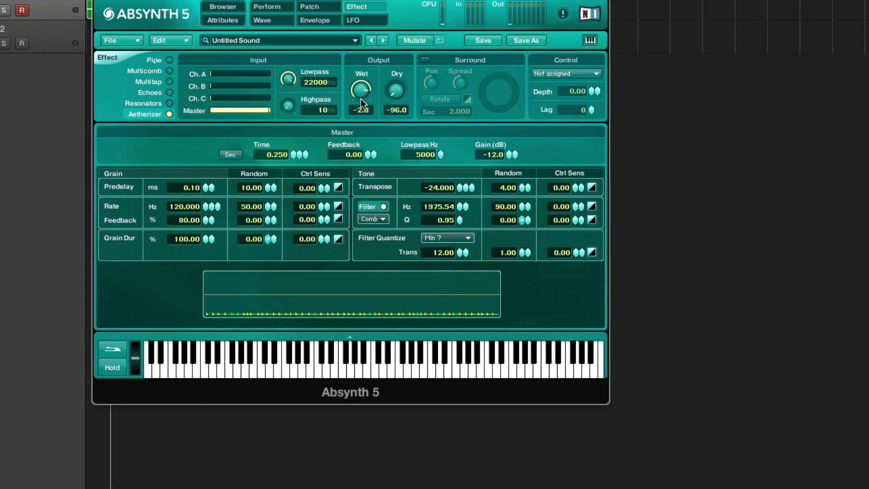
pyautogui.moveTo(361, 95); pyautogui.dragTo(367, 78)
pyautogui.press('Return')
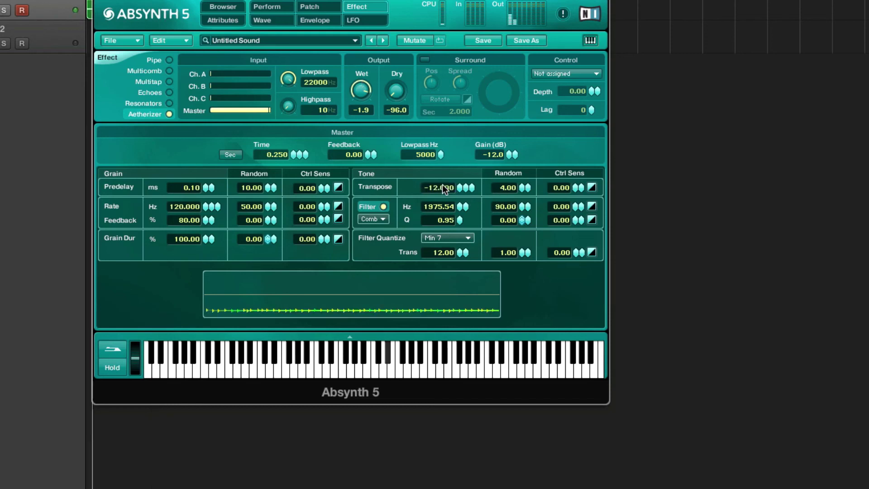
pyautogui.doubleClick(443, 186)
pyautogui.write('-24')
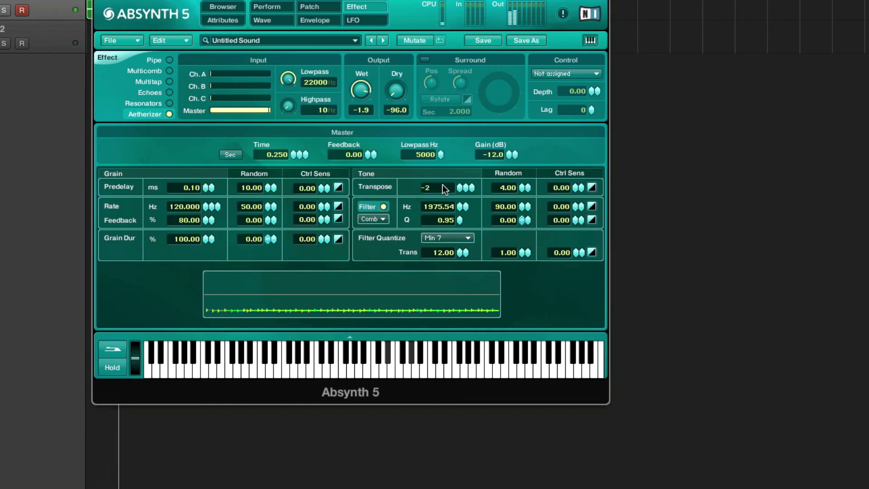
pyautogui.press('Return')
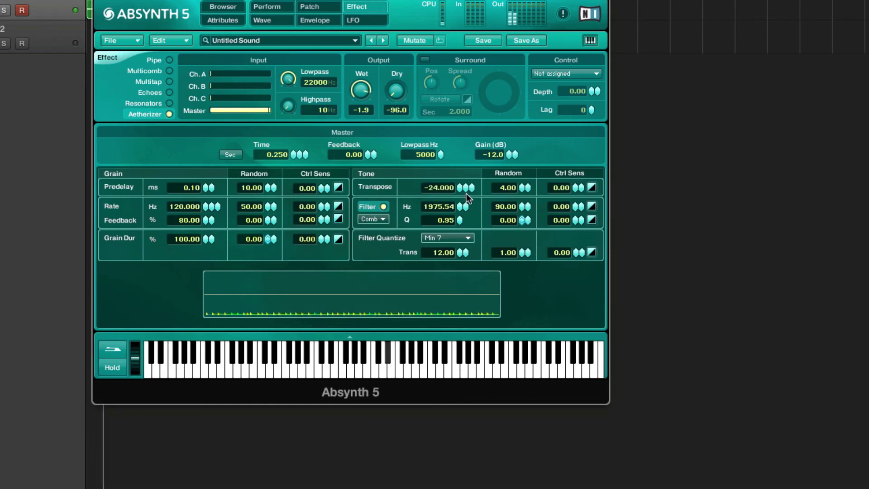
# - Set the Aetherizer Wet to -1.4 dB and grain Feedback to 84%
pyautogui.moveTo(360, 89); pyautogui.dragTo(359, 84)
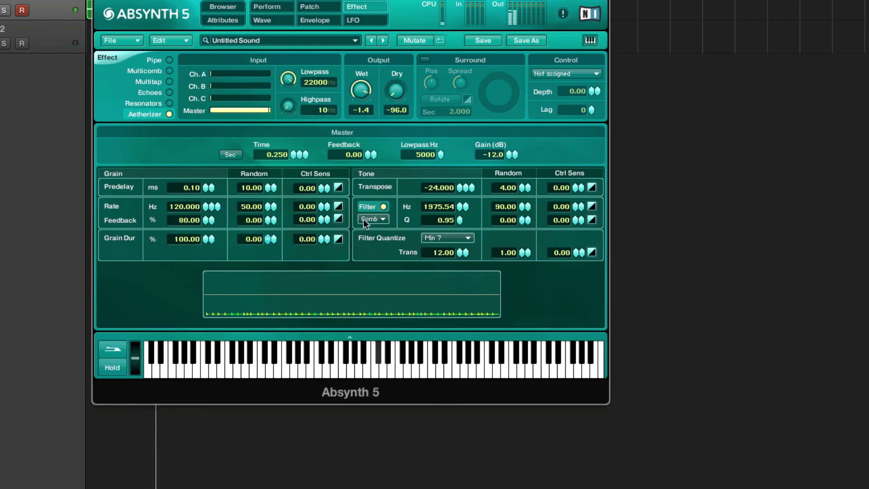
pyautogui.moveTo(204, 221); pyautogui.dragTo(203, 219)
pyautogui.click(203, 220)
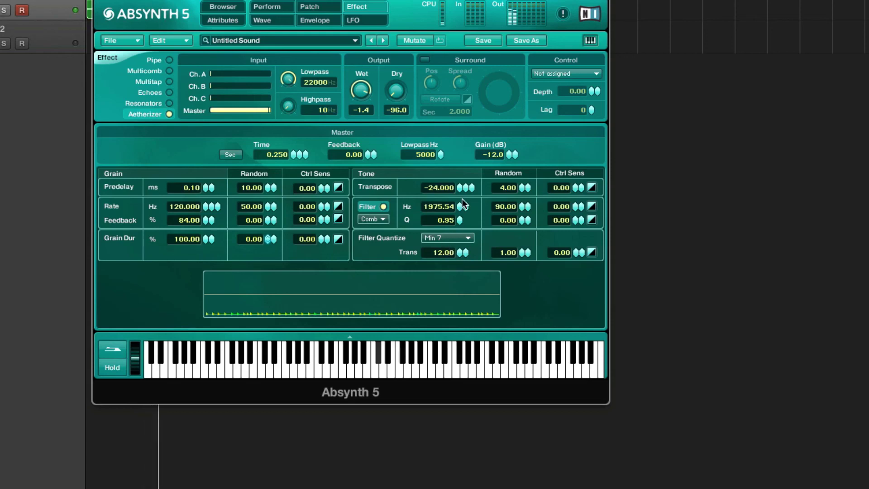
# - Go via the Envelope page back to the Patch overview showing Osc A, B, C and the Aetherizer
pyautogui.click(311, 21)
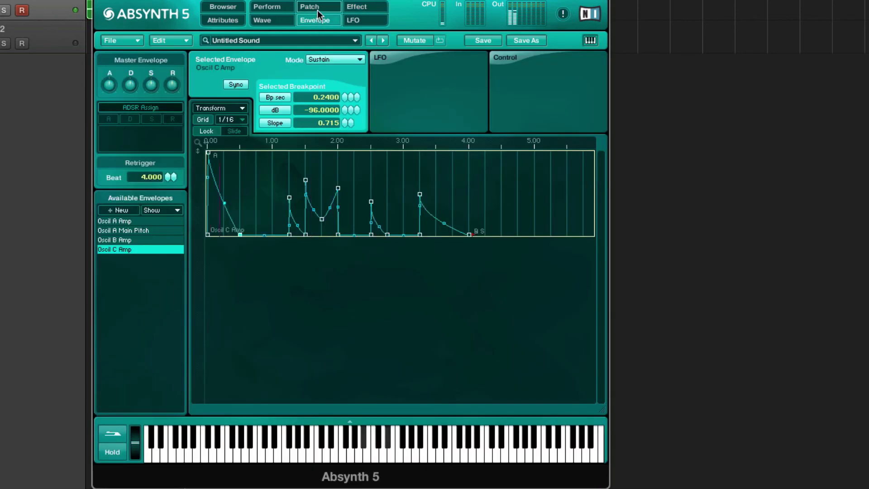
pyautogui.click(311, 7)
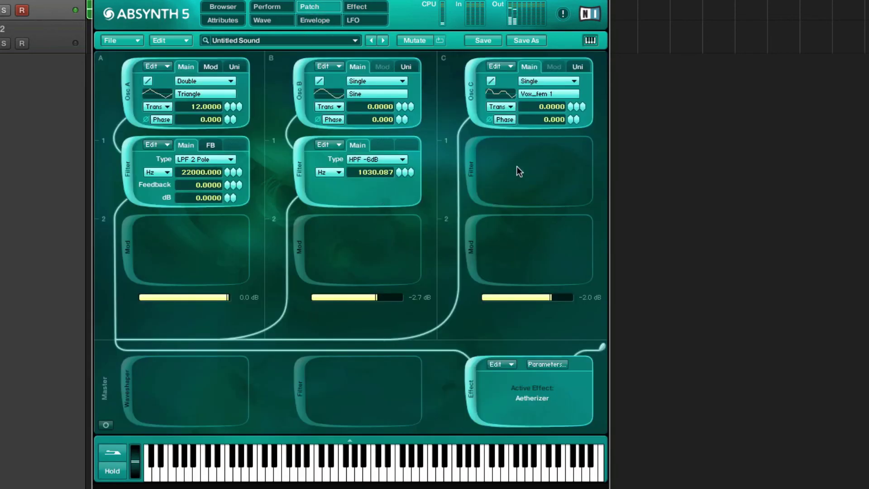